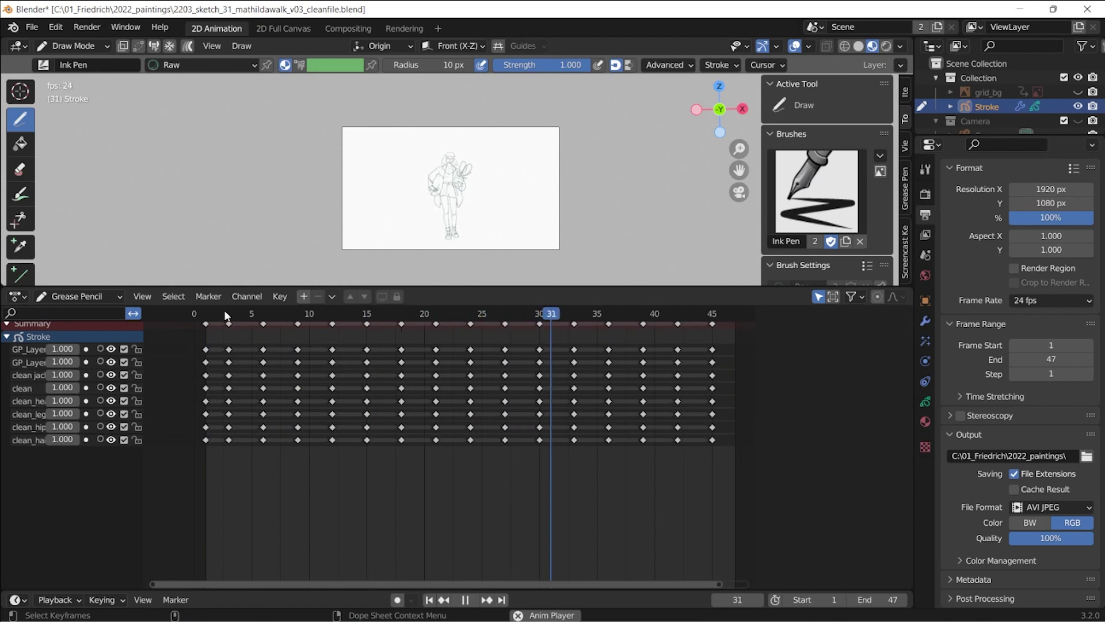
Play back the walk animation in a maximized viewport, framed larger, and return to the full layout
{"action": "key", "text": "space"}
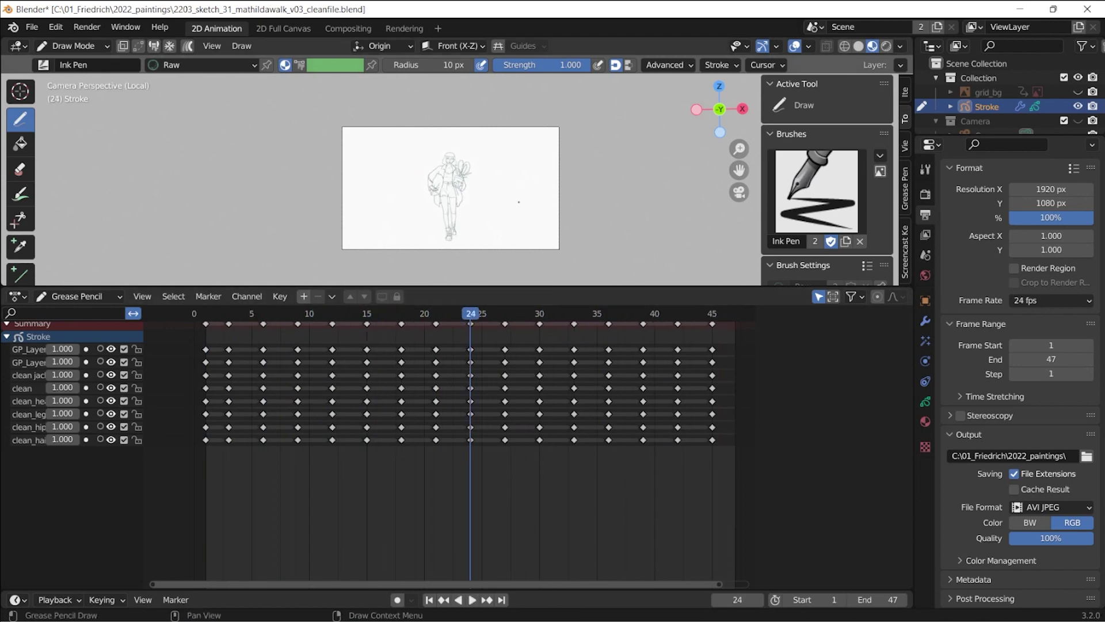
{"action": "key", "text": "ctrl+space"}
{"action": "key", "text": "Home"}
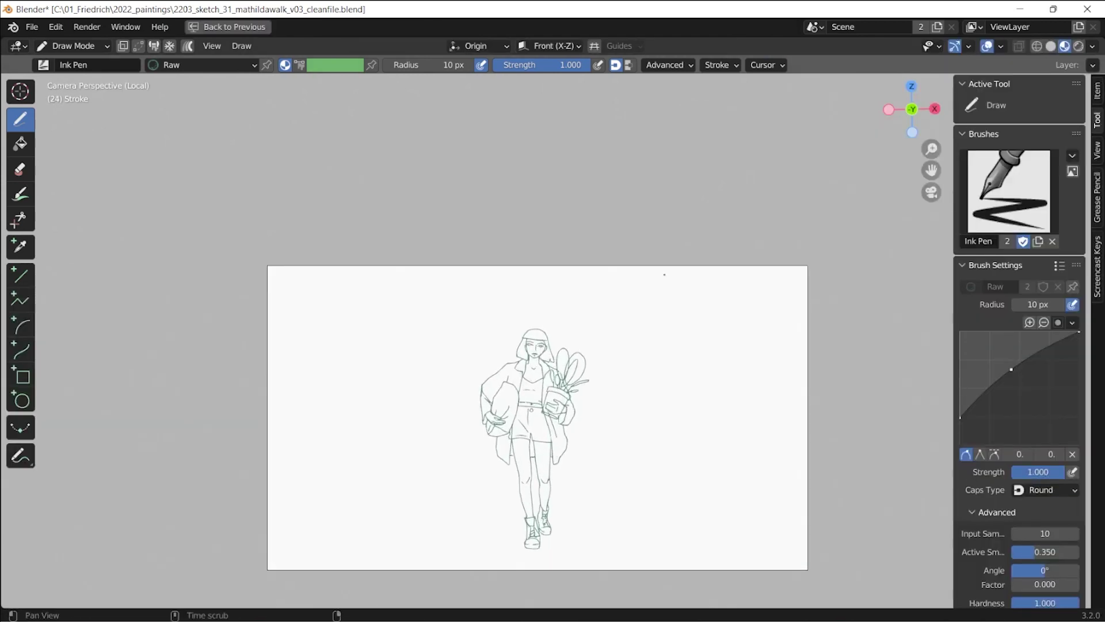
{"action": "key", "text": "space"}
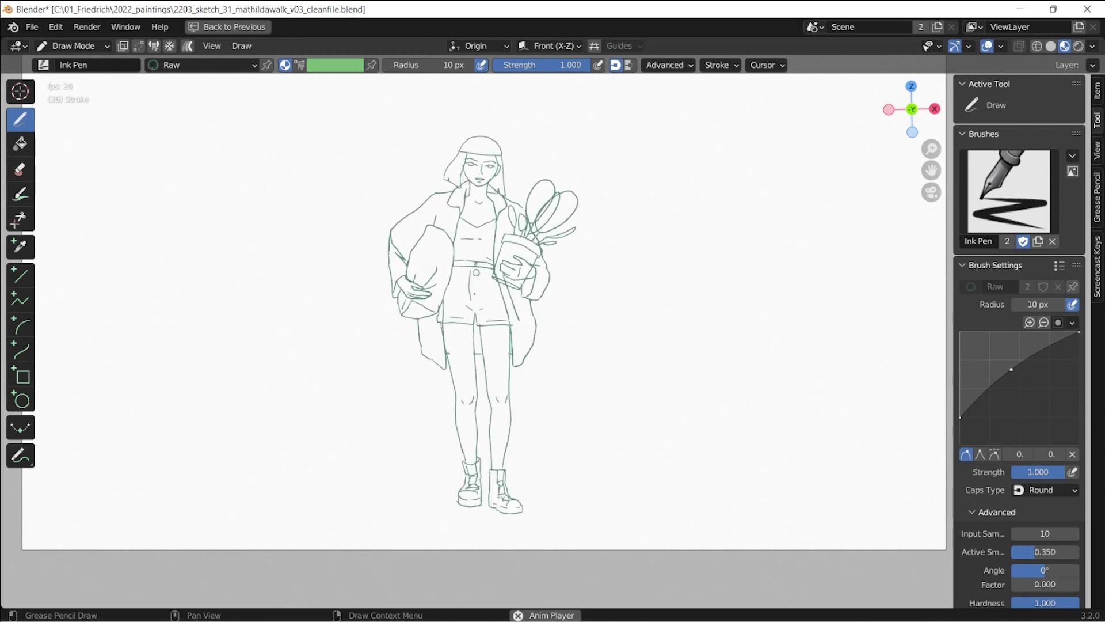
{"action": "key", "text": "Escape"}
{"action": "left_click", "coordinate": [241, 29]}
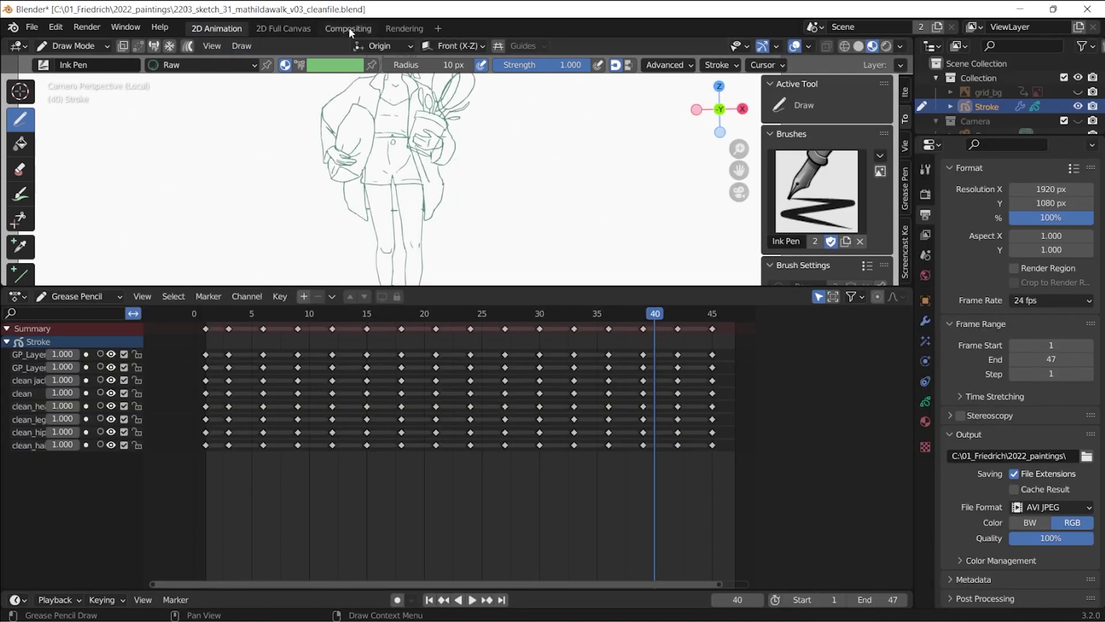
Examine the whole compositing node tree of the walk animation file
{"action": "left_click", "coordinate": [346, 28]}
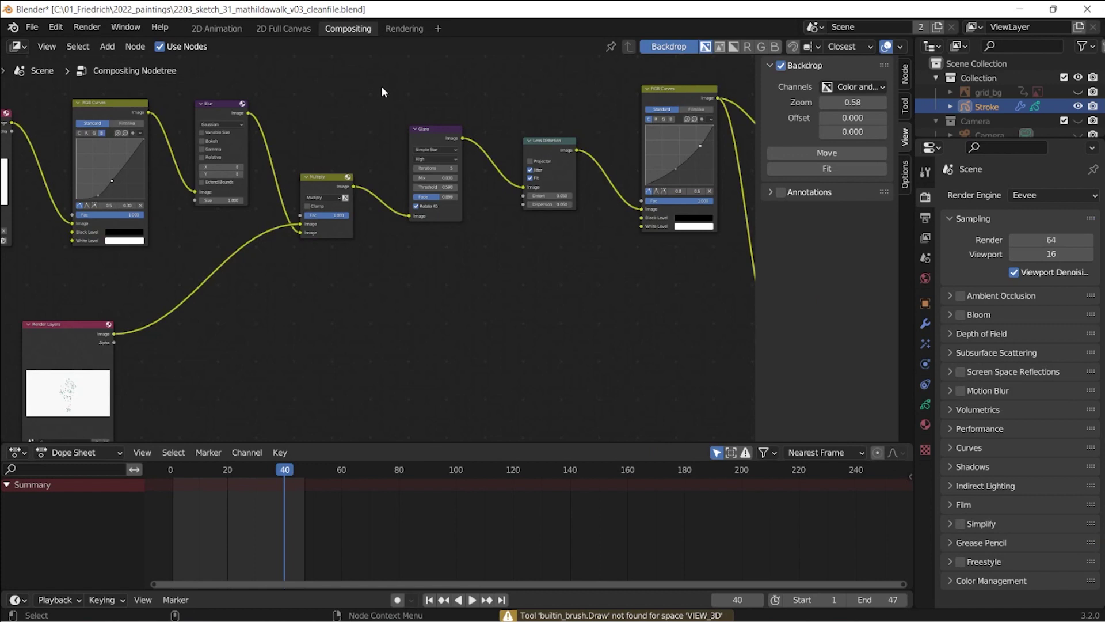
{"action": "left_click", "coordinate": [439, 29]}
{"action": "mouse_move", "coordinate": [405, 110]}
{"action": "mouse_move", "coordinate": [415, 68]}
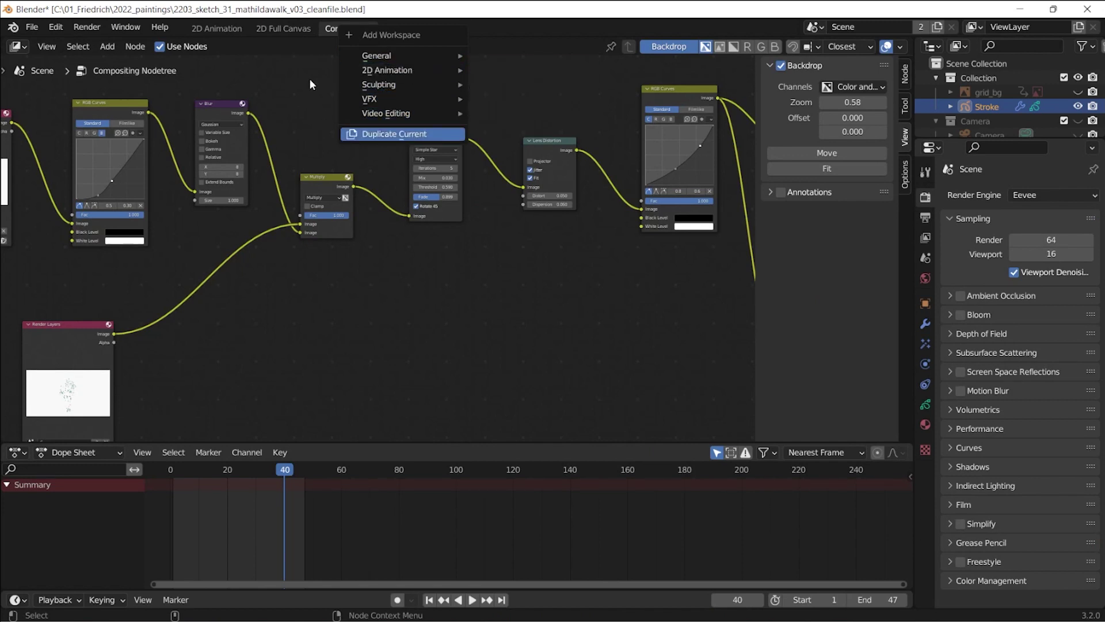
{"action": "left_click", "coordinate": [347, 27]}
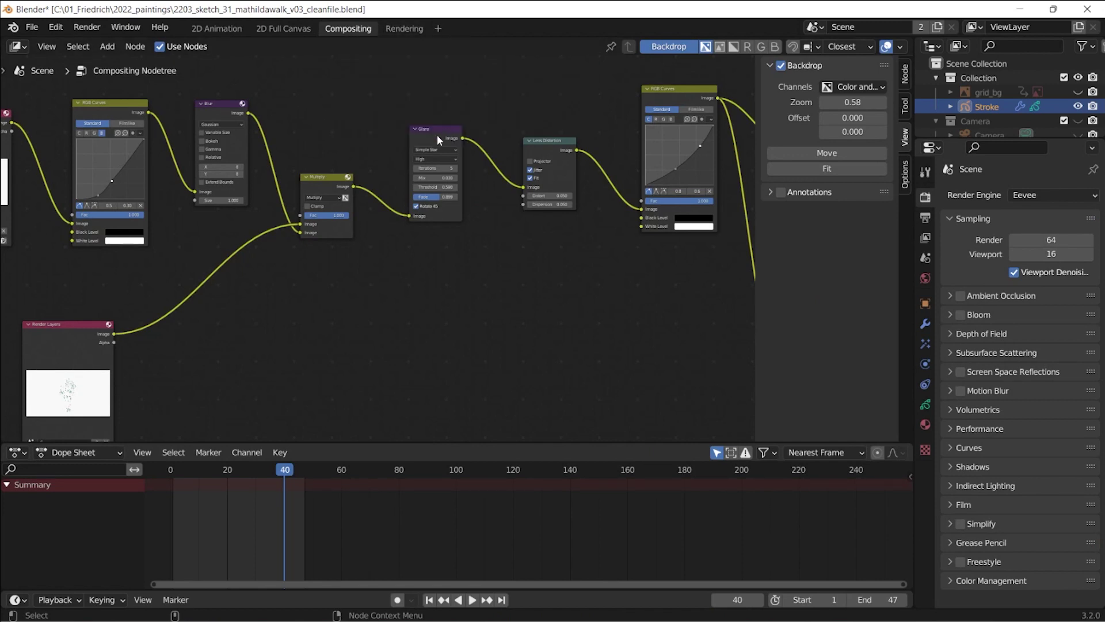
{"action": "left_click_drag", "start_coordinate": [414, 192], "coordinate": [506, 235]}
{"action": "left_click_drag", "start_coordinate": [518, 171], "coordinate": [433, 131]}
{"action": "key", "text": "Home"}
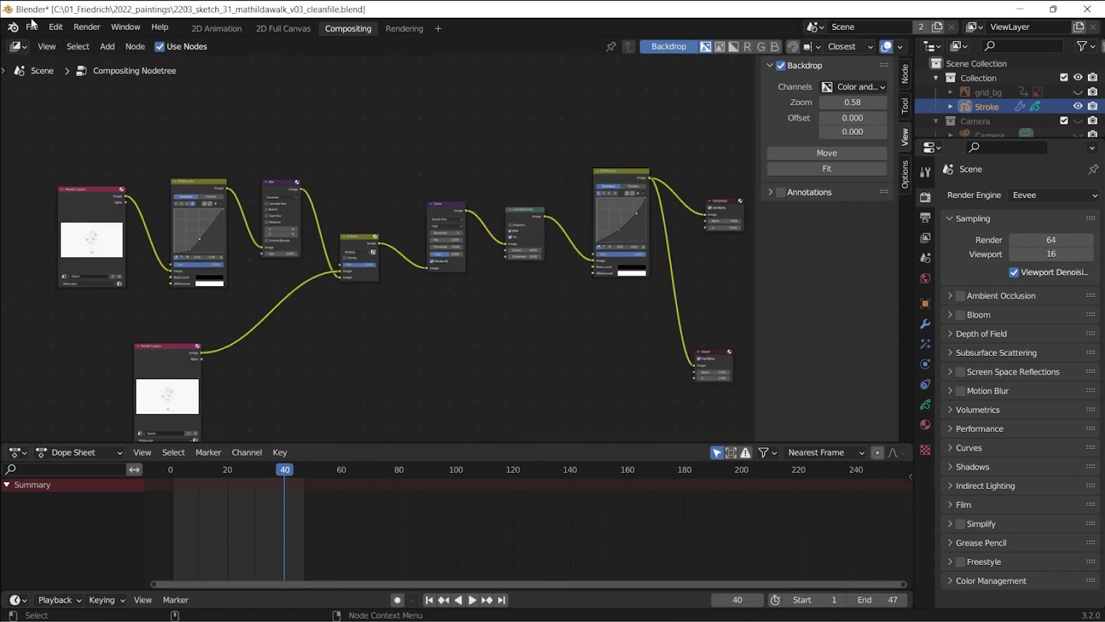
Create a new file from the 2D Animation template
{"action": "left_click", "coordinate": [34, 27]}
{"action": "mouse_move", "coordinate": [154, 46]}
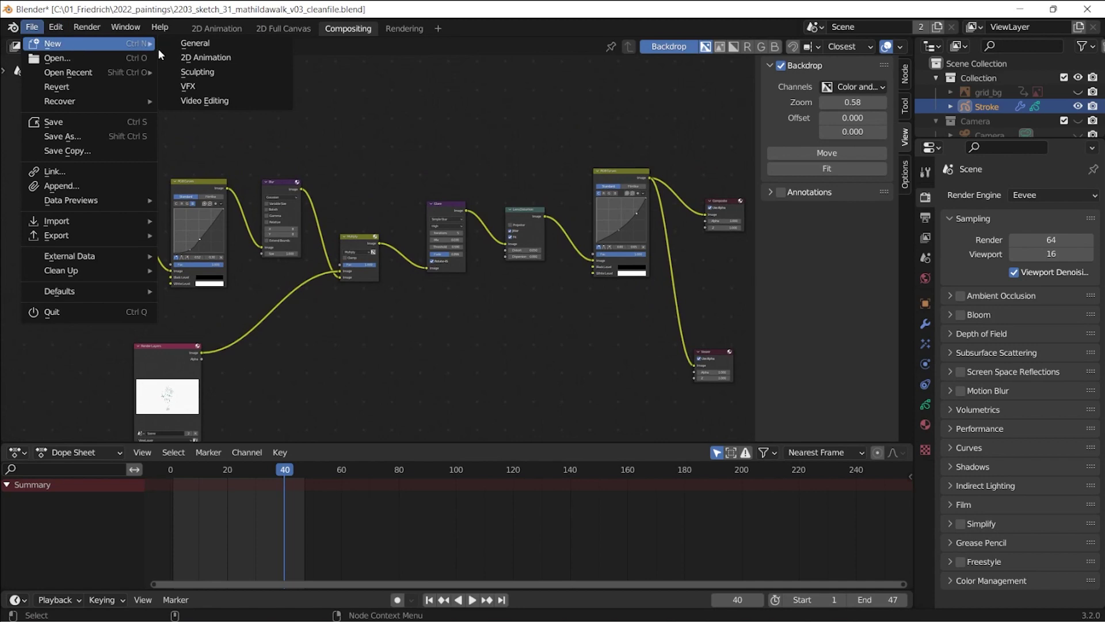
{"action": "left_click", "coordinate": [225, 58]}
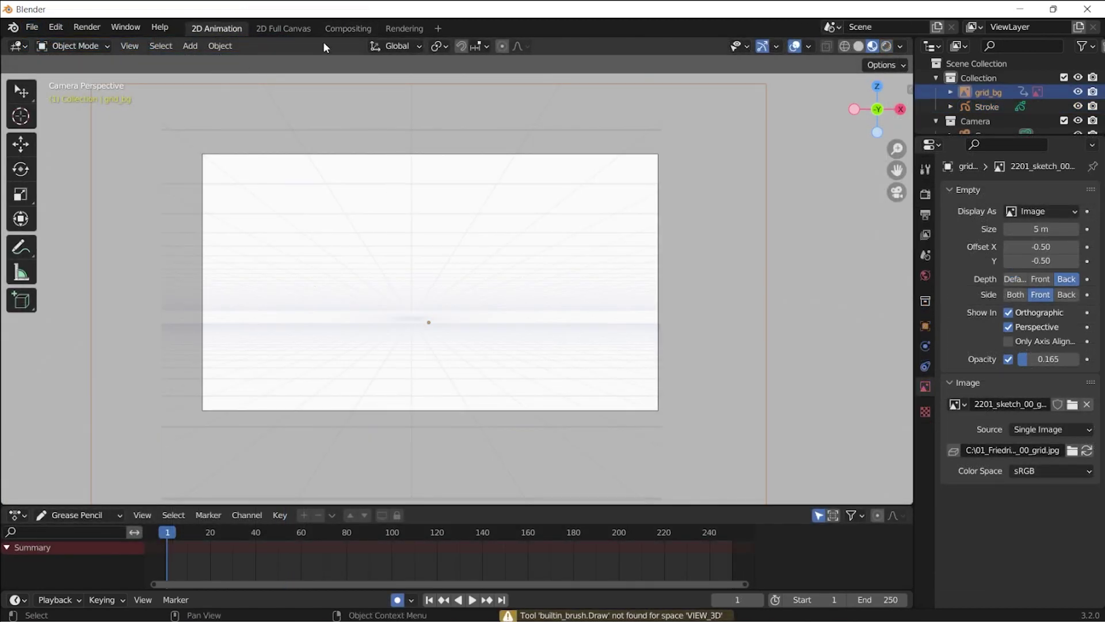
Enable compositing nodes for the new scene and spread the Render Layers and Composite nodes far apart
{"action": "left_click", "coordinate": [347, 29]}
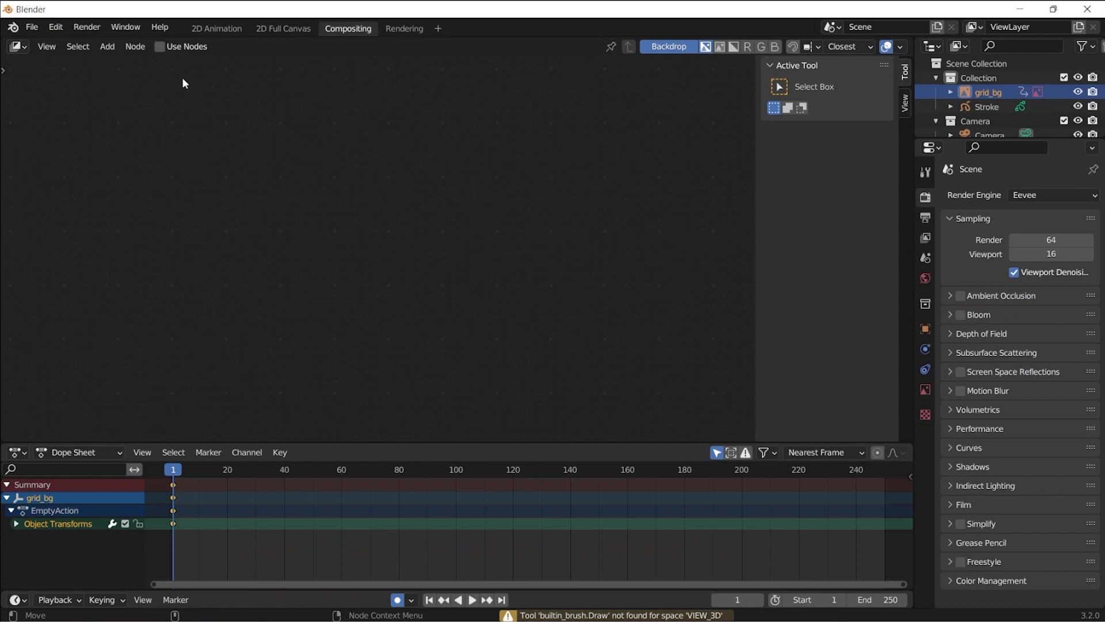
{"action": "left_click", "coordinate": [159, 47]}
{"action": "left_click_drag", "start_coordinate": [326, 202], "coordinate": [323, 164]}
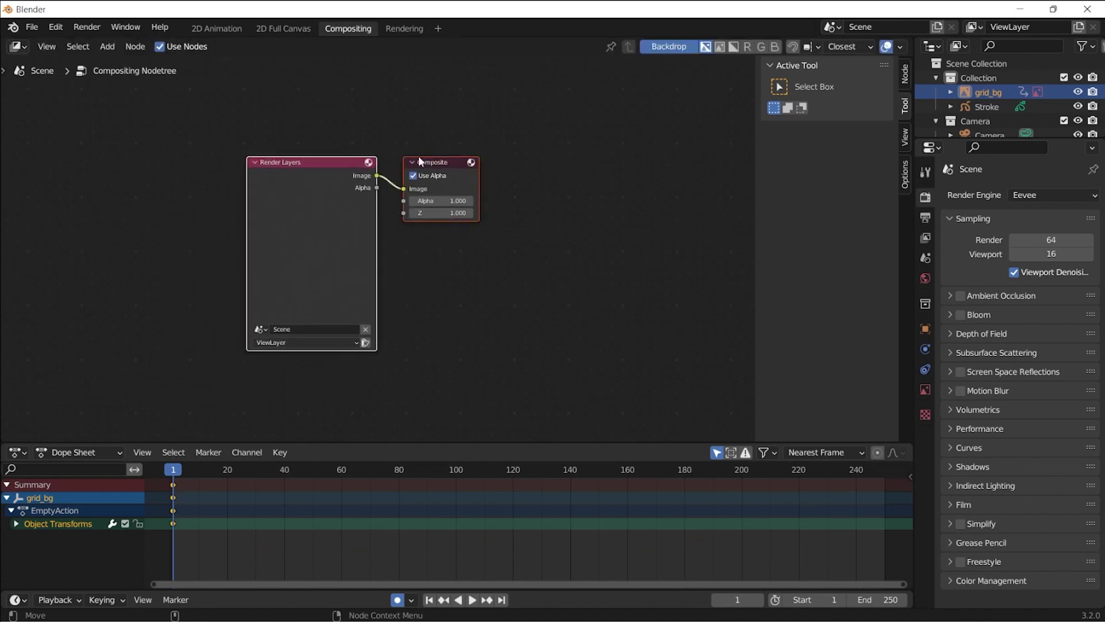
{"action": "left_click_drag", "start_coordinate": [431, 161], "coordinate": [554, 130]}
{"action": "left_click", "coordinate": [485, 158]}
{"action": "left_click_drag", "start_coordinate": [366, 161], "coordinate": [210, 156]}
{"action": "left_click_drag", "start_coordinate": [518, 149], "coordinate": [544, 151]}
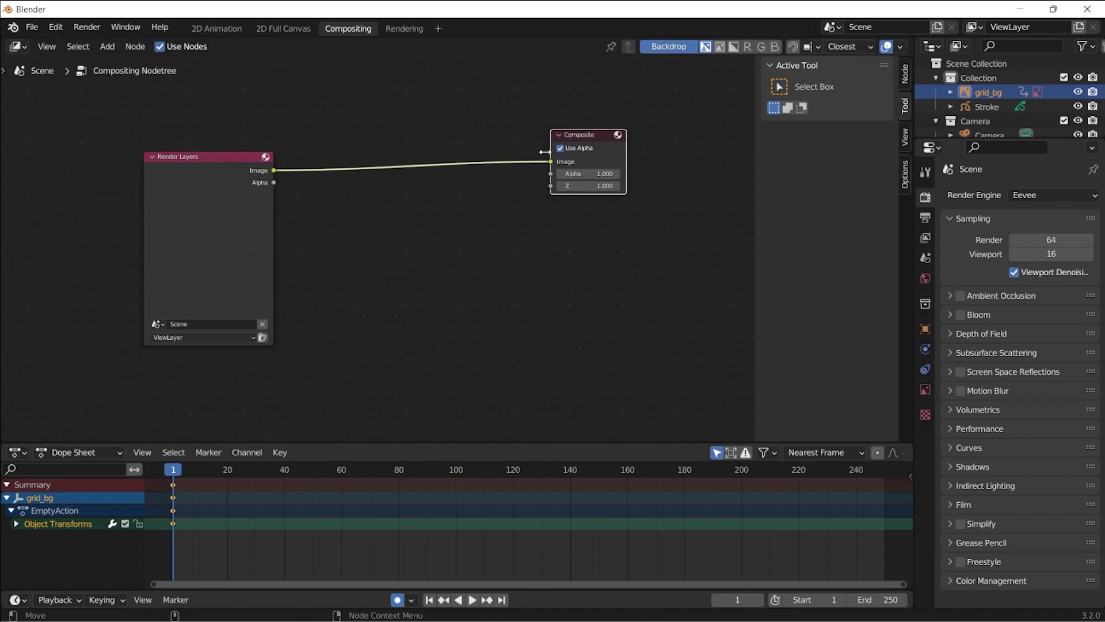
{"action": "left_click", "coordinate": [501, 255]}
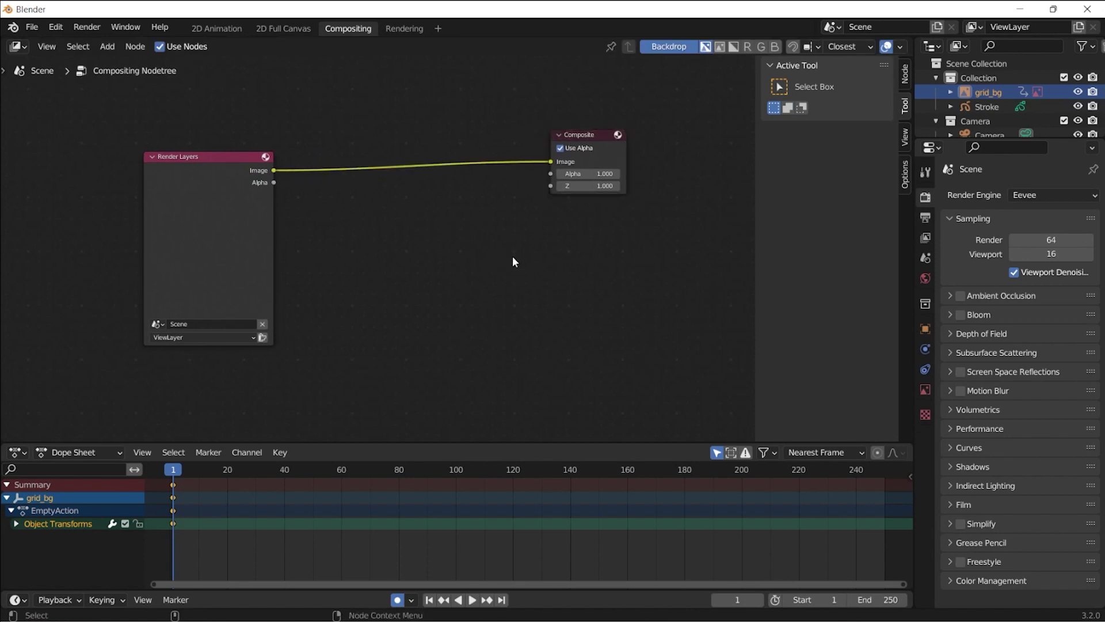
Add a Viewer node below the Composite node and connect the Render Layers image output to it
{"action": "key", "text": "shift+a"}
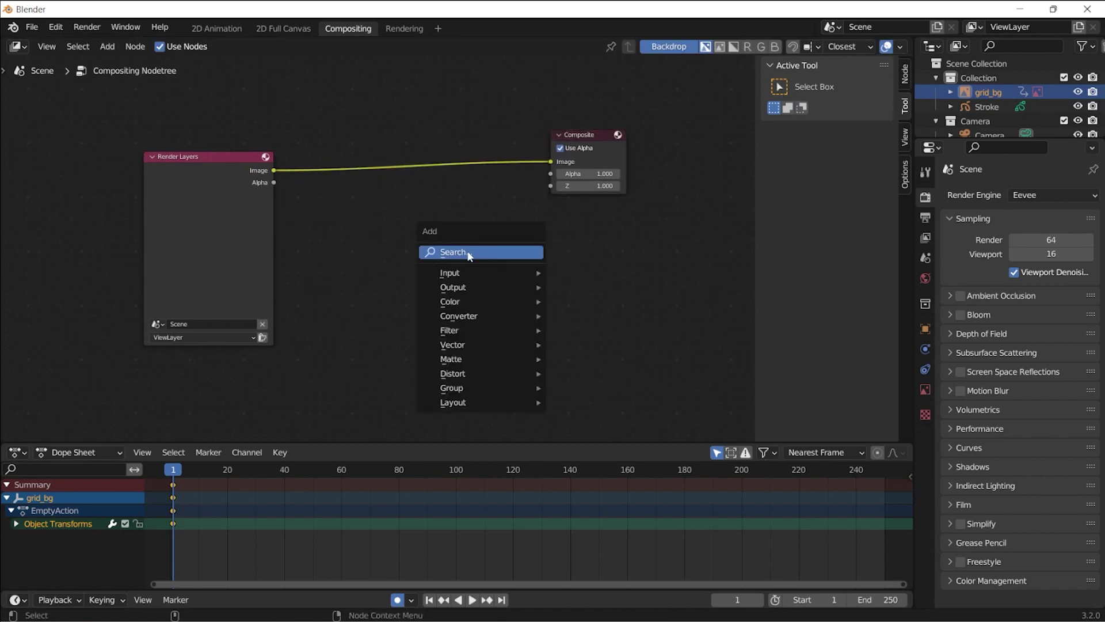
{"action": "left_click", "coordinate": [470, 253]}
{"action": "type", "text": "viewer"}
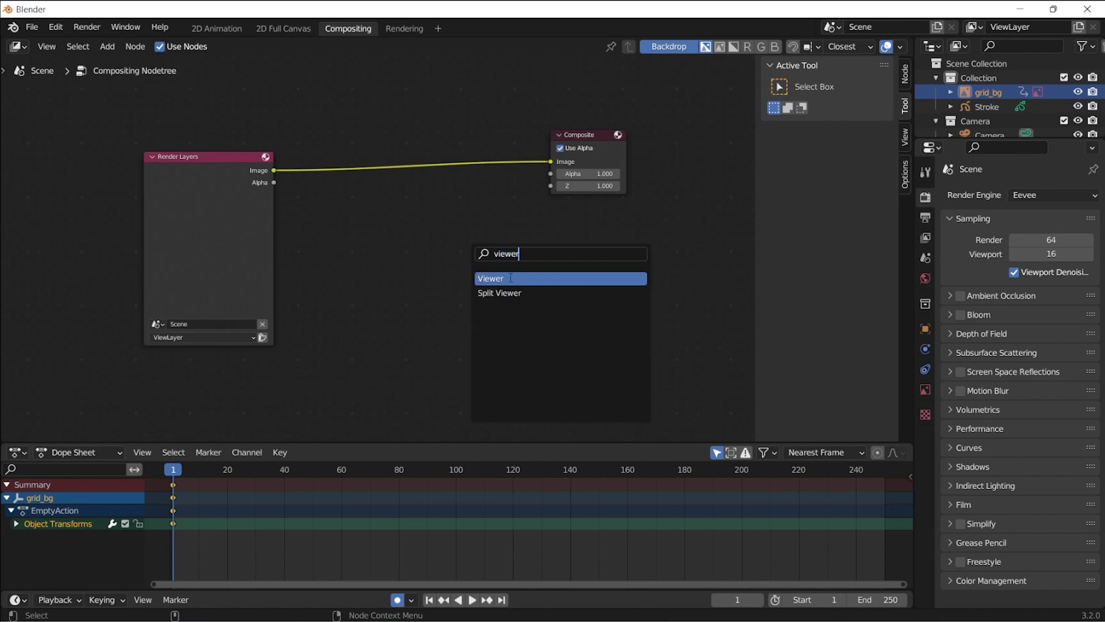
{"action": "left_click", "coordinate": [512, 279]}
{"action": "left_click_drag", "start_coordinate": [544, 309], "coordinate": [275, 171]}
{"action": "left_click_drag", "start_coordinate": [573, 282], "coordinate": [633, 292]}
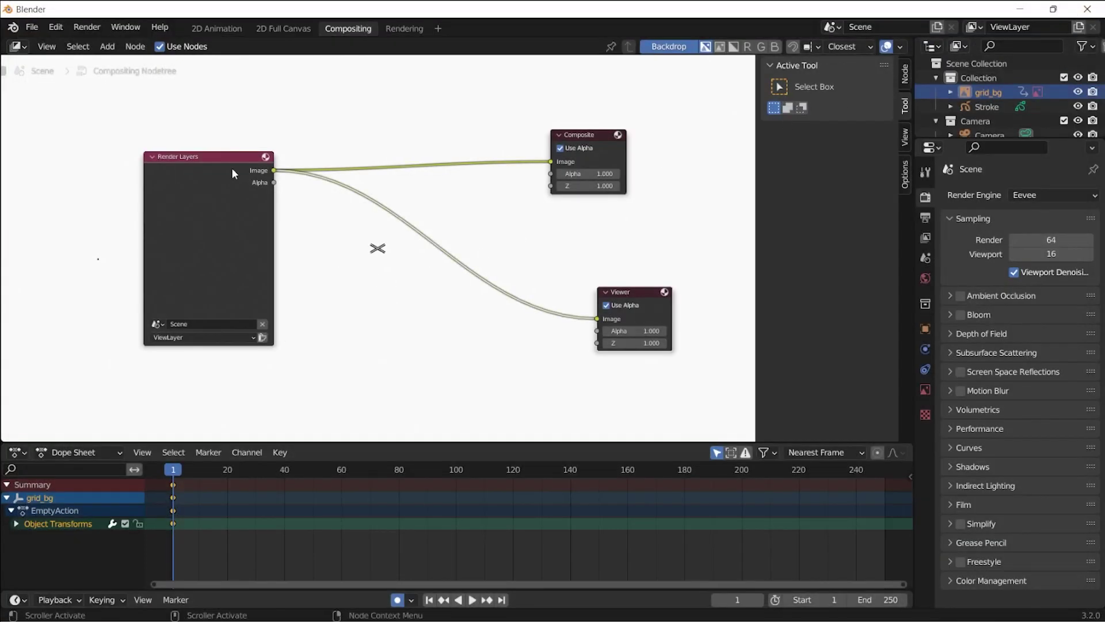
{"action": "left_click_drag", "start_coordinate": [225, 167], "coordinate": [261, 206]}
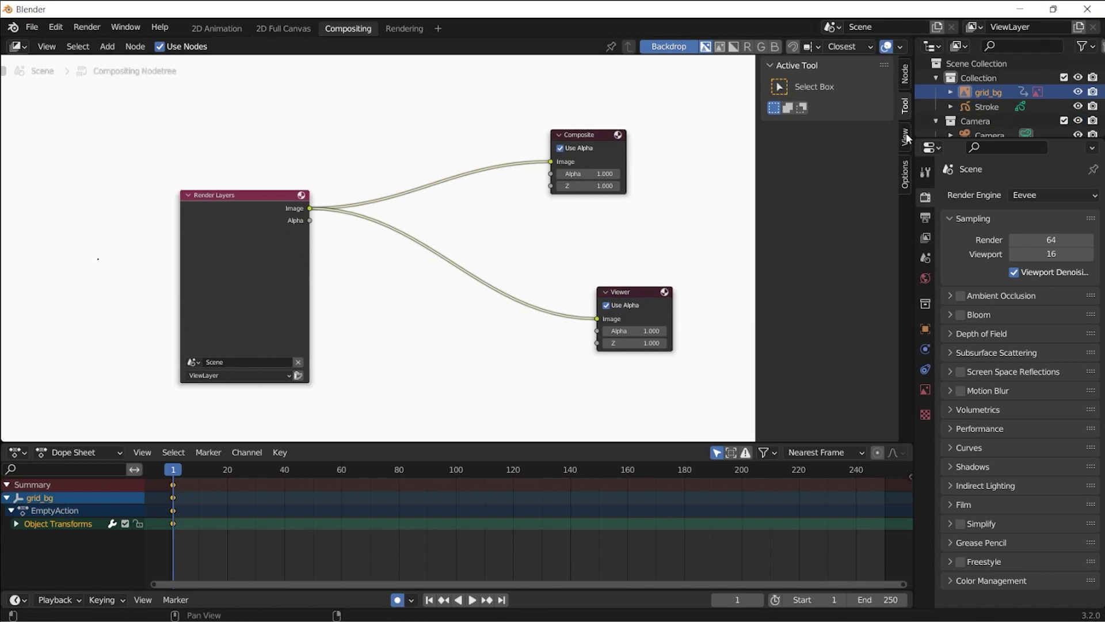
Sketch a woman's head and shoulders in profile, one hand at her mouth, with the Stroke object in the 2D Animation workspace
{"action": "left_click", "coordinate": [215, 29]}
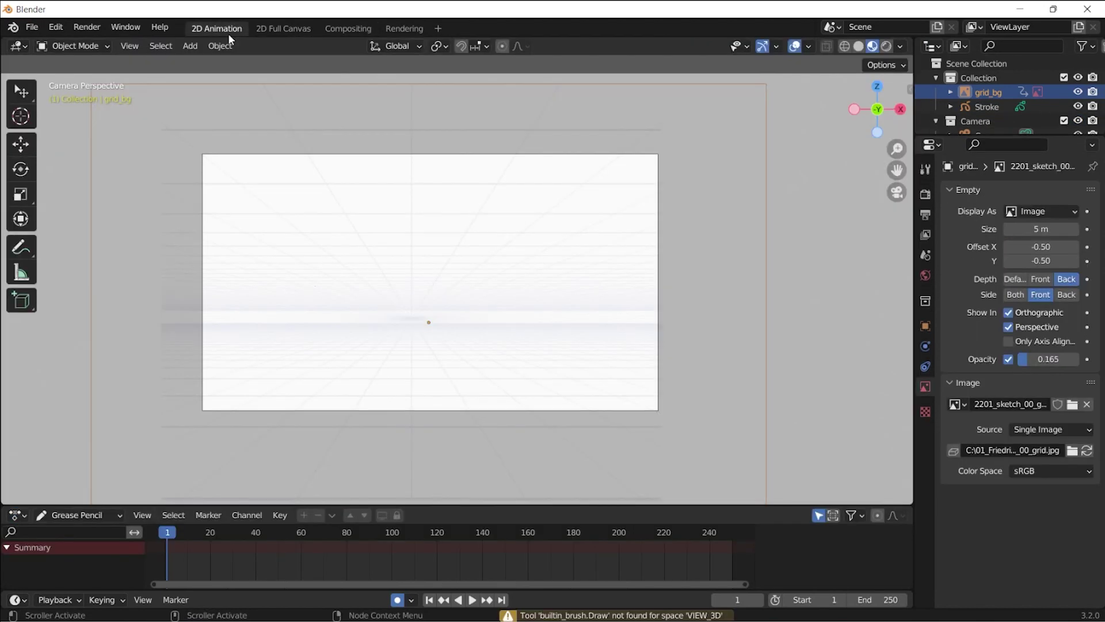
{"action": "left_click_drag", "start_coordinate": [362, 235], "coordinate": [366, 285]}
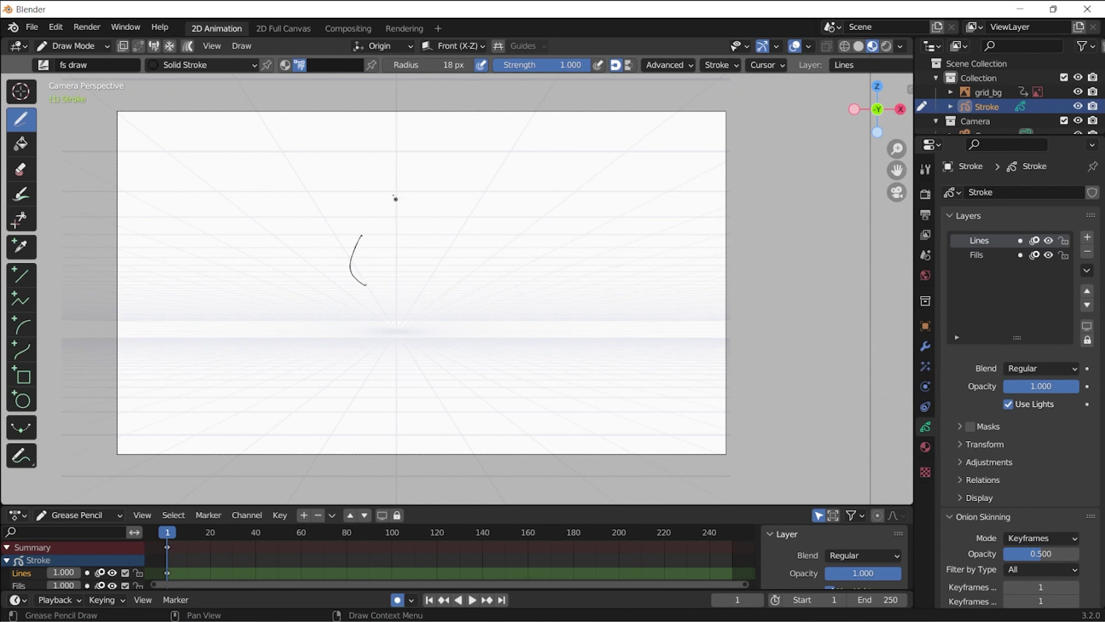
{"action": "mouse_move", "coordinate": [385, 194]}
{"action": "left_mouse_down"}
{"action": "mouse_move", "coordinate": [368, 223]}
{"action": "mouse_move", "coordinate": [477, 232]}
{"action": "left_mouse_up"}
{"action": "mouse_move", "coordinate": [388, 242]}
{"action": "left_mouse_down"}
{"action": "mouse_move", "coordinate": [394, 304]}
{"action": "mouse_move", "coordinate": [370, 274]}
{"action": "left_mouse_up"}
{"action": "mouse_move", "coordinate": [370, 240]}
{"action": "left_mouse_down"}
{"action": "mouse_move", "coordinate": [363, 269]}
{"action": "mouse_move", "coordinate": [383, 312]}
{"action": "mouse_move", "coordinate": [242, 459]}
{"action": "left_mouse_up"}
{"action": "mouse_move", "coordinate": [477, 241]}
{"action": "left_mouse_down"}
{"action": "mouse_move", "coordinate": [438, 317]}
{"action": "mouse_move", "coordinate": [362, 351]}
{"action": "mouse_move", "coordinate": [401, 458]}
{"action": "left_mouse_up"}
{"action": "left_click_drag", "start_coordinate": [383, 311], "coordinate": [385, 349]}
{"action": "left_click_drag", "start_coordinate": [401, 351], "coordinate": [449, 472]}
{"action": "mouse_move", "coordinate": [438, 318]}
{"action": "left_mouse_down"}
{"action": "mouse_move", "coordinate": [500, 464]}
{"action": "mouse_move", "coordinate": [495, 478]}
{"action": "mouse_move", "coordinate": [519, 478]}
{"action": "left_mouse_up"}
{"action": "key", "text": "ctrl+z"}
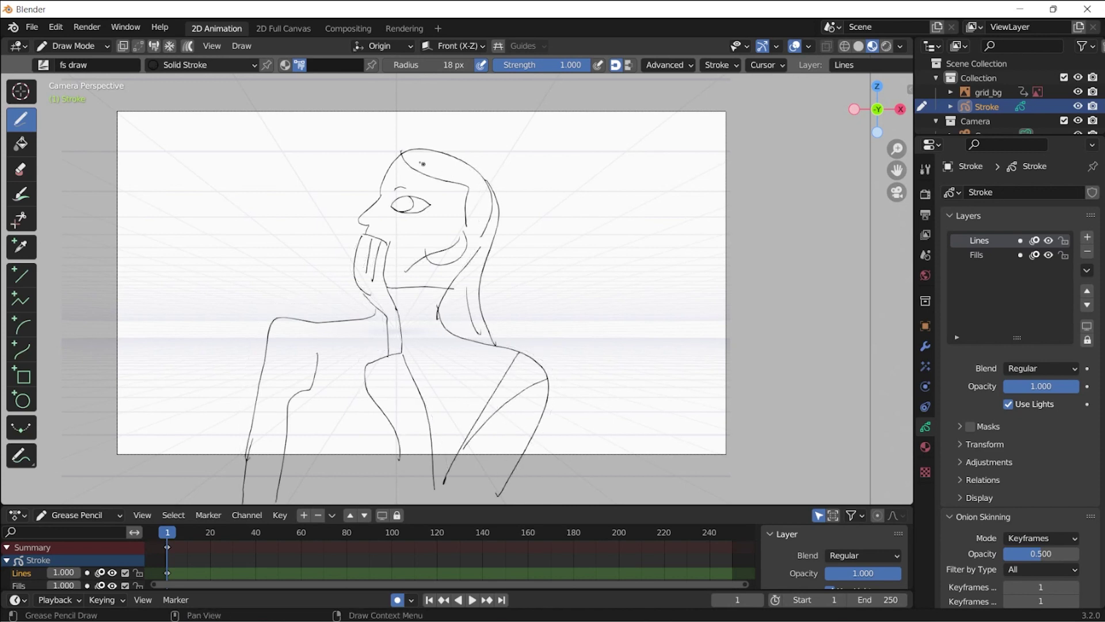
{"action": "mouse_move", "coordinate": [402, 151]}
{"action": "left_mouse_down"}
{"action": "mouse_move", "coordinate": [467, 193]}
{"action": "mouse_move", "coordinate": [463, 233]}
{"action": "mouse_move", "coordinate": [383, 286]}
{"action": "left_mouse_up"}
{"action": "mouse_move", "coordinate": [444, 266]}
{"action": "left_mouse_down"}
{"action": "mouse_move", "coordinate": [446, 328]}
{"action": "mouse_move", "coordinate": [478, 250]}
{"action": "left_mouse_up"}
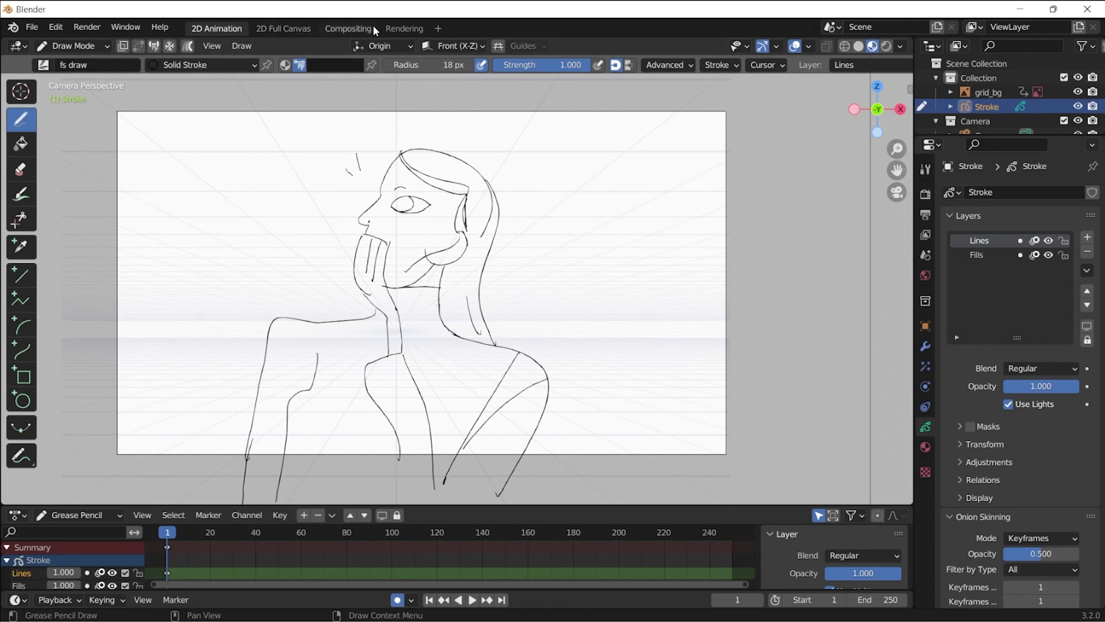
Render the current frame from the Compositing workspace and close the render window
{"action": "left_click", "coordinate": [356, 29]}
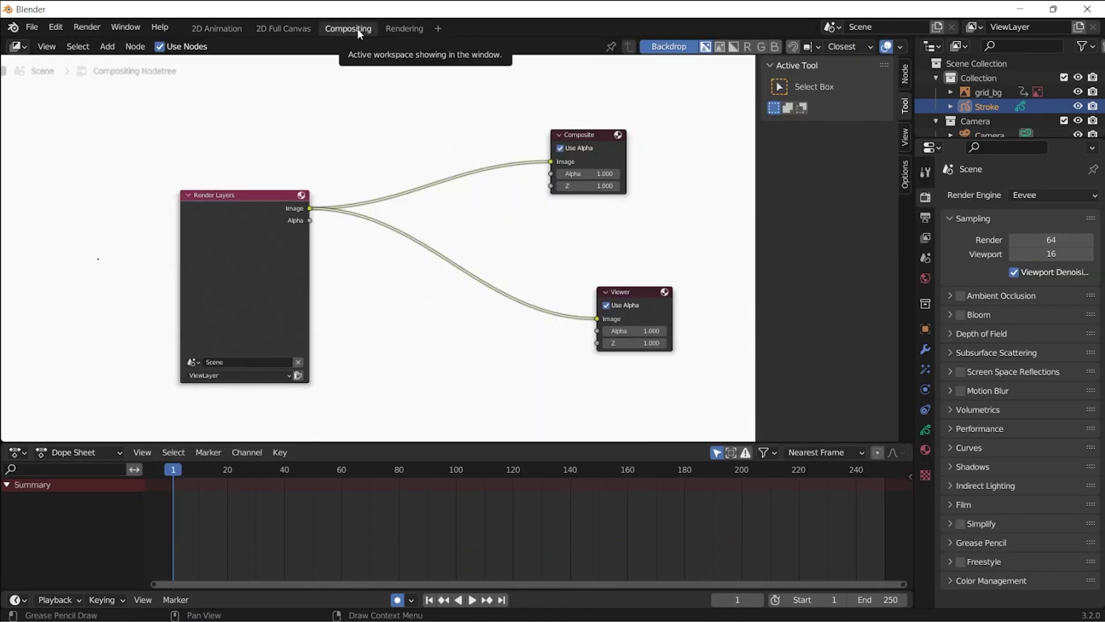
{"action": "key", "text": "F12"}
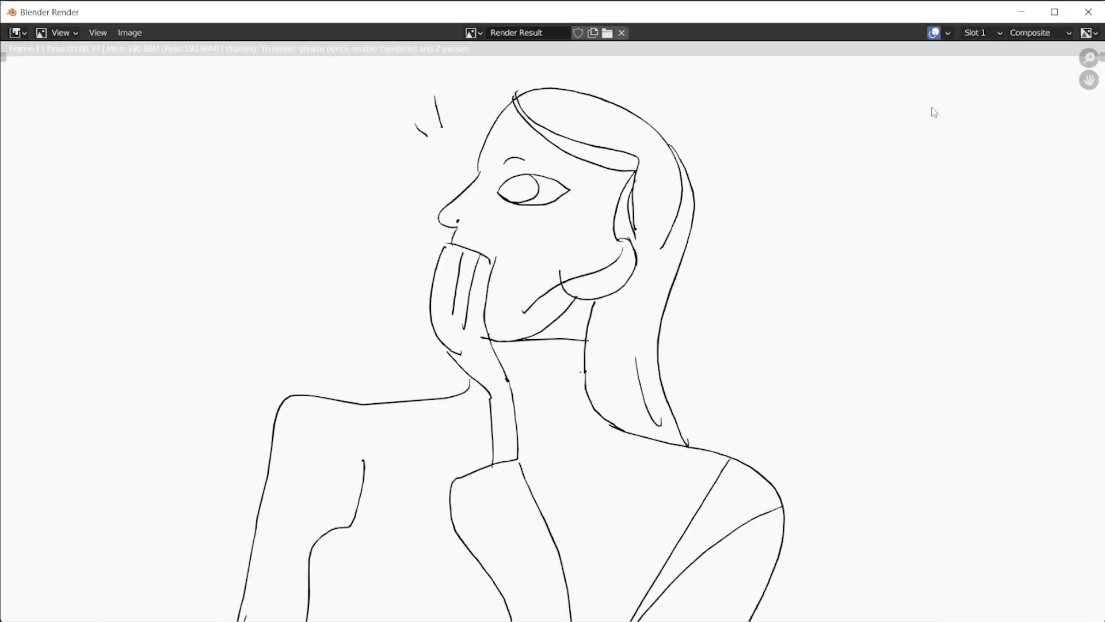
{"action": "left_click", "coordinate": [1088, 12]}
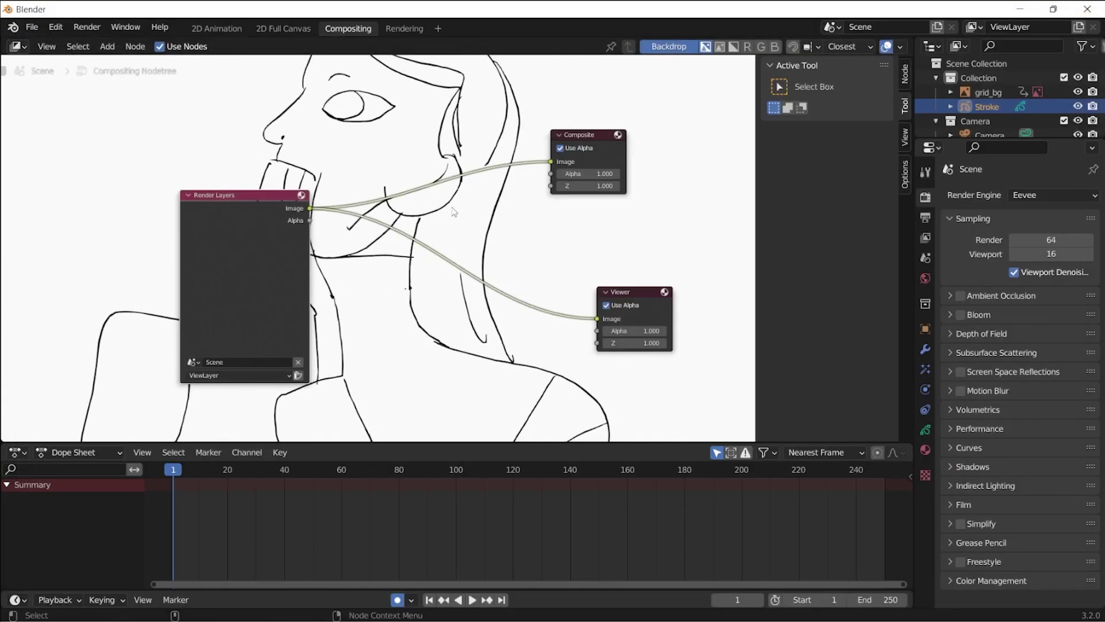
Move the Render Layers node farther away from the Composite and Viewer nodes to uncover more of the backdrop
{"action": "left_click_drag", "start_coordinate": [249, 200], "coordinate": [103, 200]}
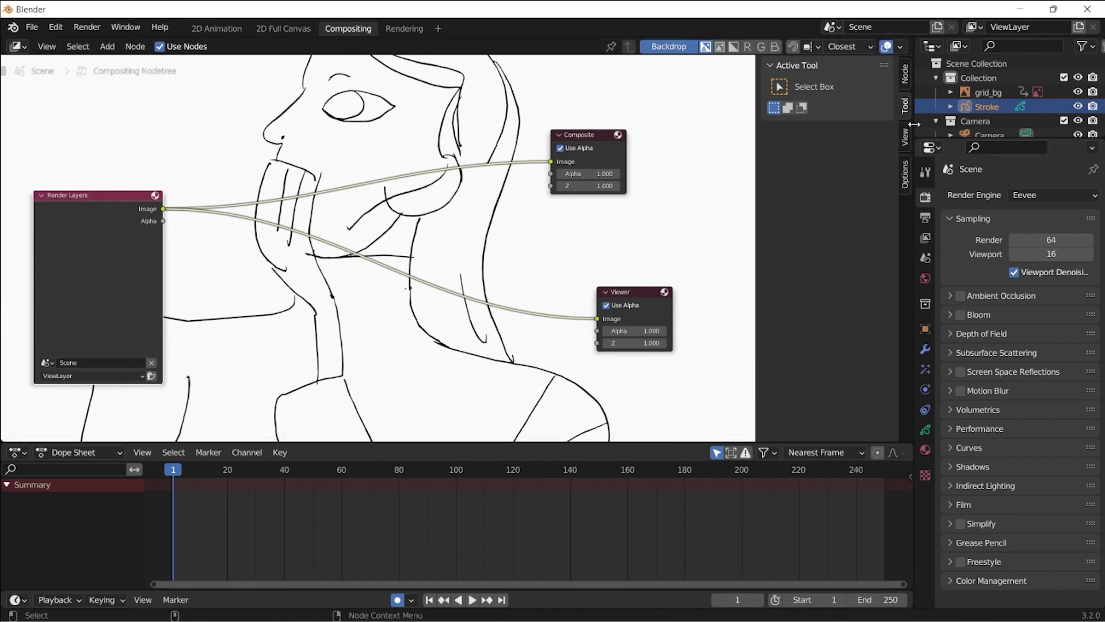
{"action": "key", "text": "ctrl+z"}
{"action": "left_click_drag", "start_coordinate": [225, 190], "coordinate": [178, 193]}
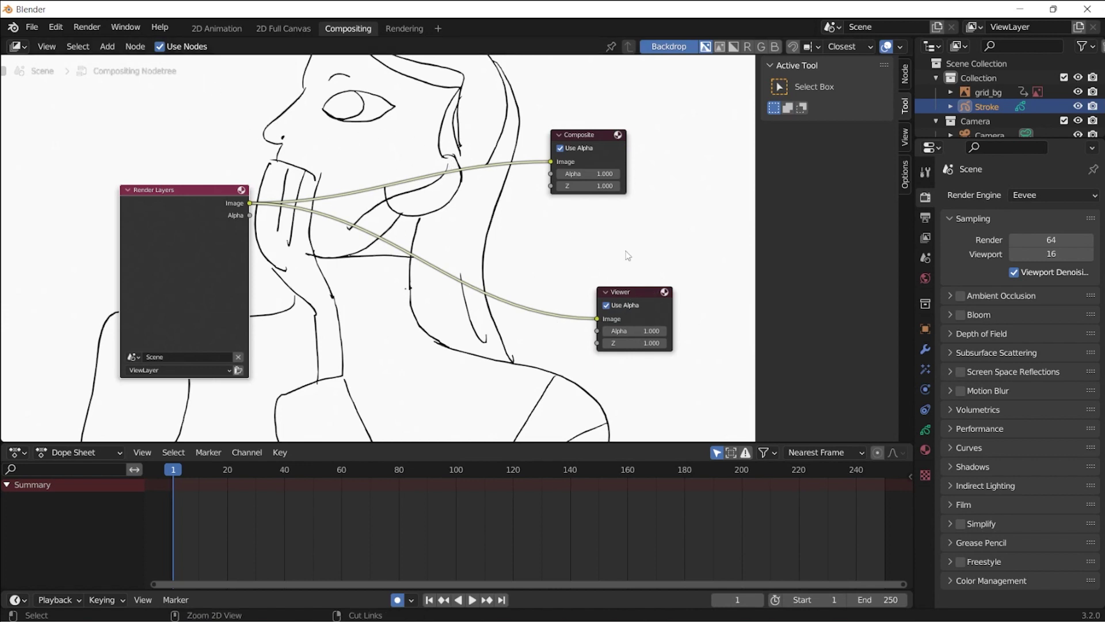
Scale the backdrop to a zoom of 0.41 and shift it to an offset of -100, -1
{"action": "left_click", "coordinate": [905, 138]}
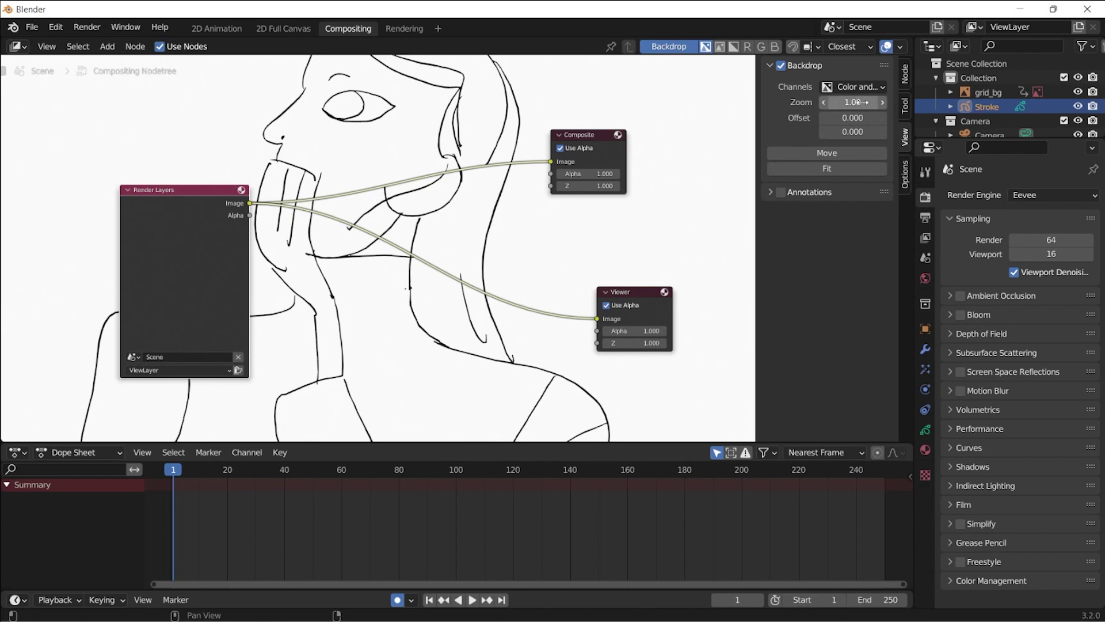
{"action": "left_click_drag", "start_coordinate": [858, 102], "coordinate": [832, 102]}
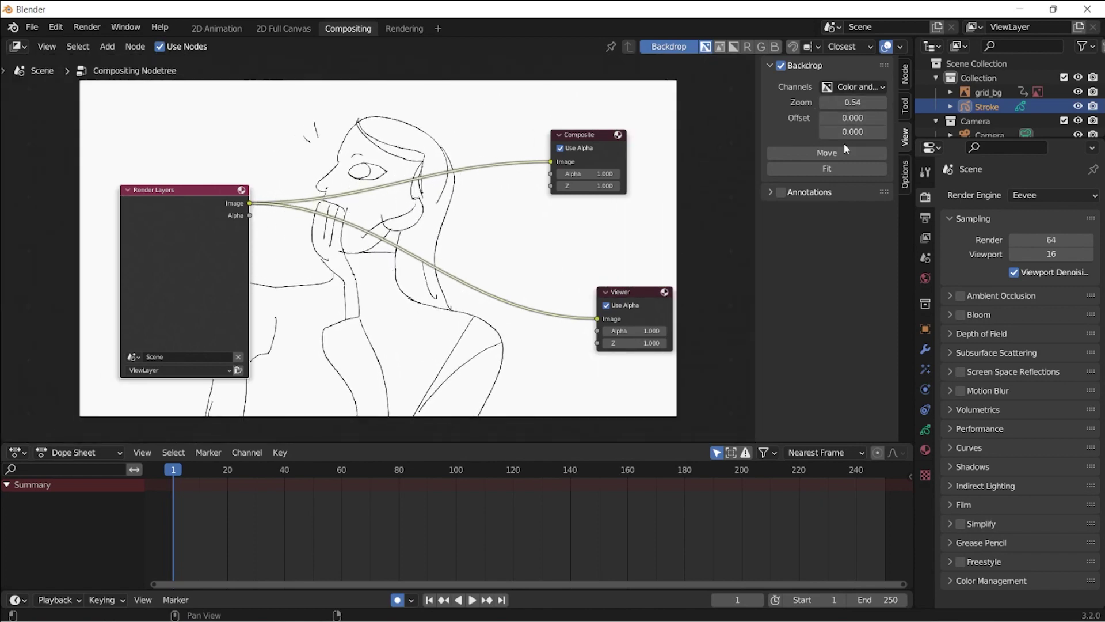
{"action": "left_click", "coordinate": [810, 168]}
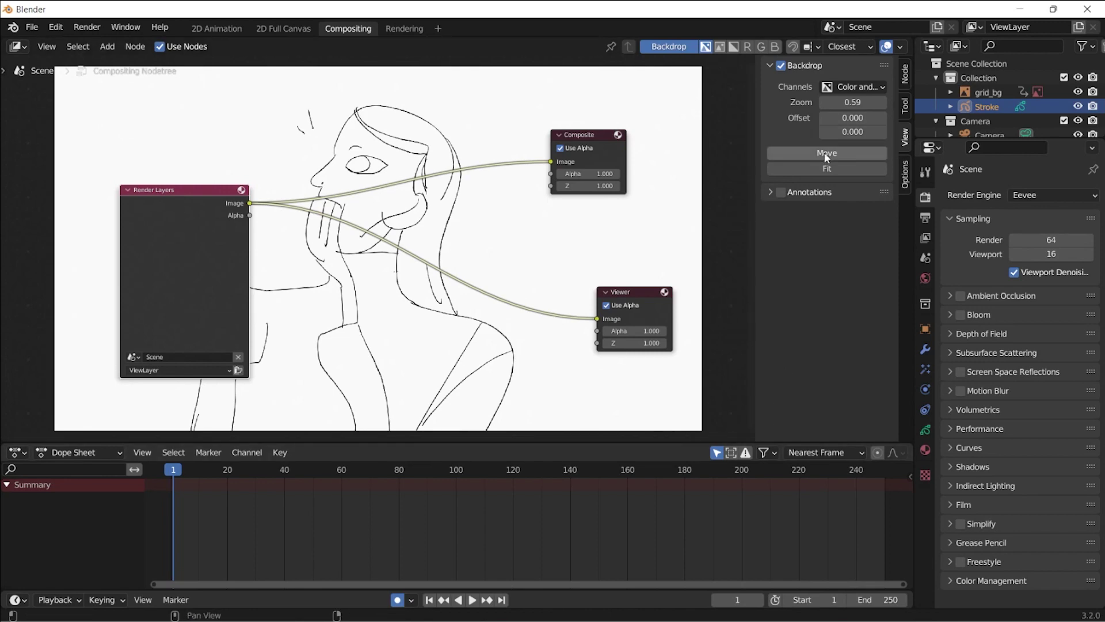
{"action": "left_click", "coordinate": [774, 155]}
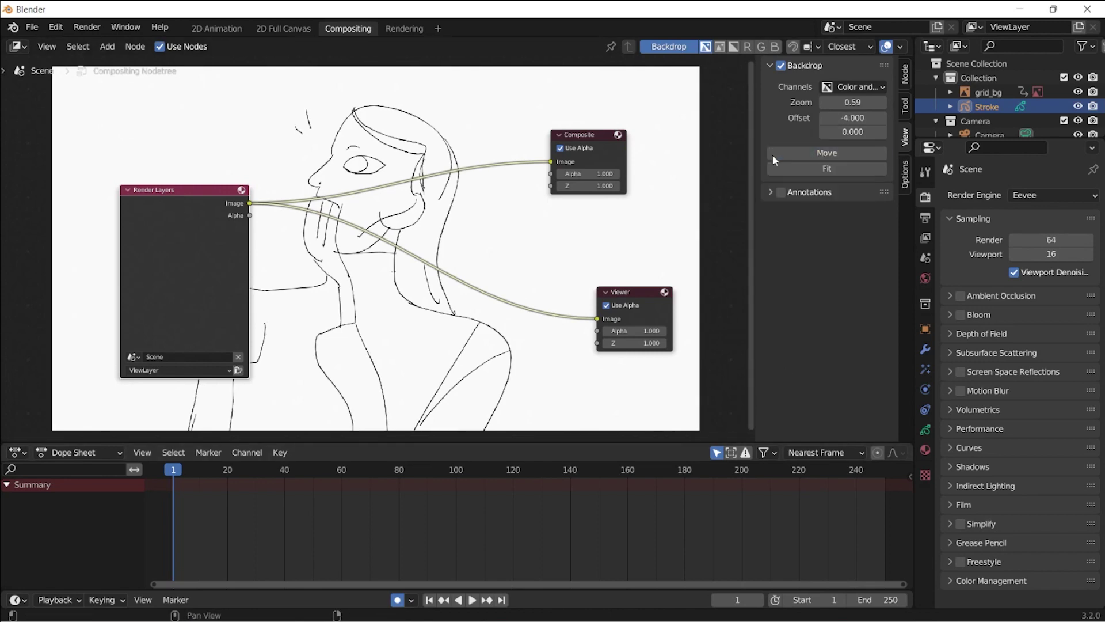
{"action": "left_click", "coordinate": [716, 156]}
{"action": "key", "text": "v"}
{"action": "key", "text": "v"}
Rearrange the Composite and Render Layers nodes so they cover less of the backdrop drawing
{"action": "left_click_drag", "start_coordinate": [577, 143], "coordinate": [597, 158]}
{"action": "left_click_drag", "start_coordinate": [210, 202], "coordinate": [194, 228]}
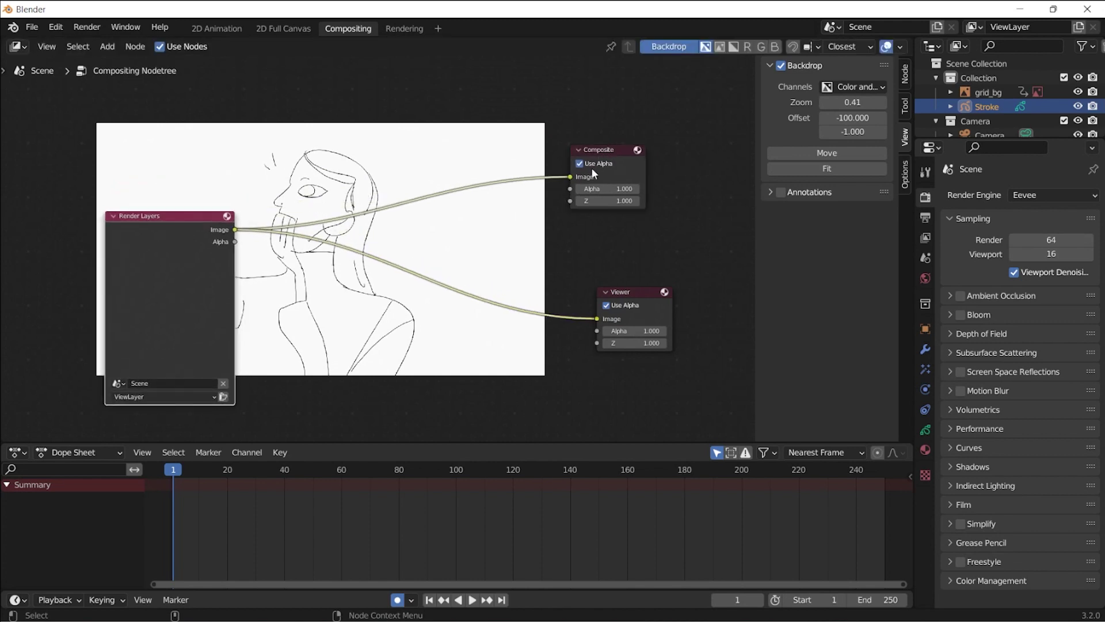
{"action": "scroll", "coordinate": [588, 172], "scroll_direction": "down", "scroll_amount": 2}
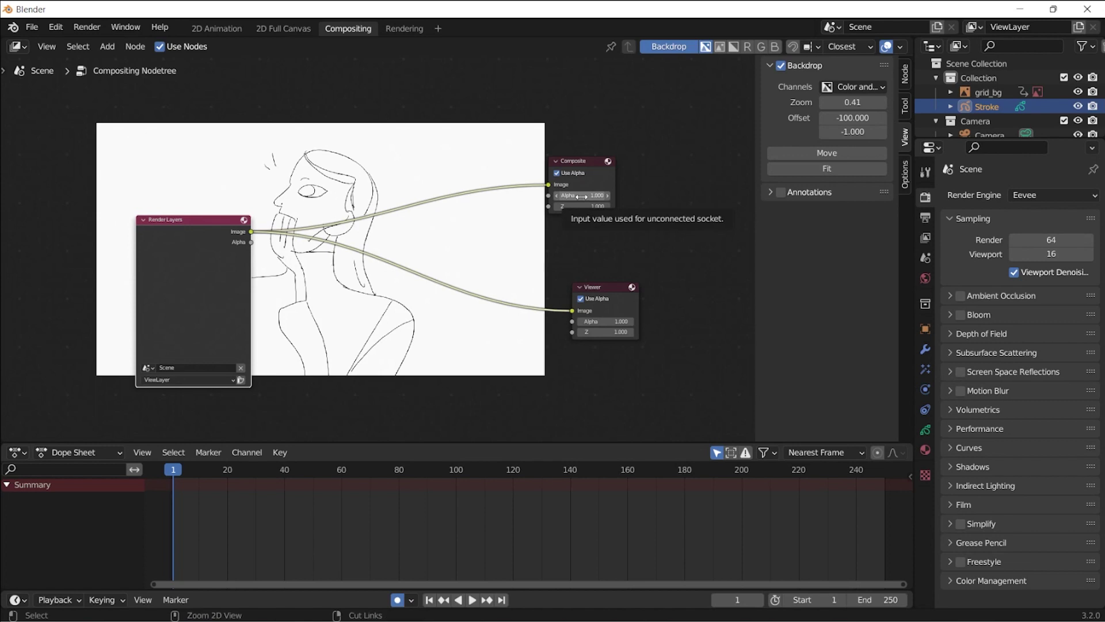
{"action": "scroll", "coordinate": [580, 196], "scroll_direction": "down", "scroll_amount": 3}
{"action": "left_click_drag", "start_coordinate": [494, 278], "coordinate": [490, 191], "text": "ctrl+alt"}
{"action": "middle_click_drag", "start_coordinate": [490, 192], "coordinate": [638, 198]}
{"action": "left_click_drag", "start_coordinate": [276, 244], "coordinate": [378, 251]}
{"action": "left_click_drag", "start_coordinate": [612, 186], "coordinate": [608, 178]}
{"action": "left_click_drag", "start_coordinate": [370, 254], "coordinate": [411, 263]}
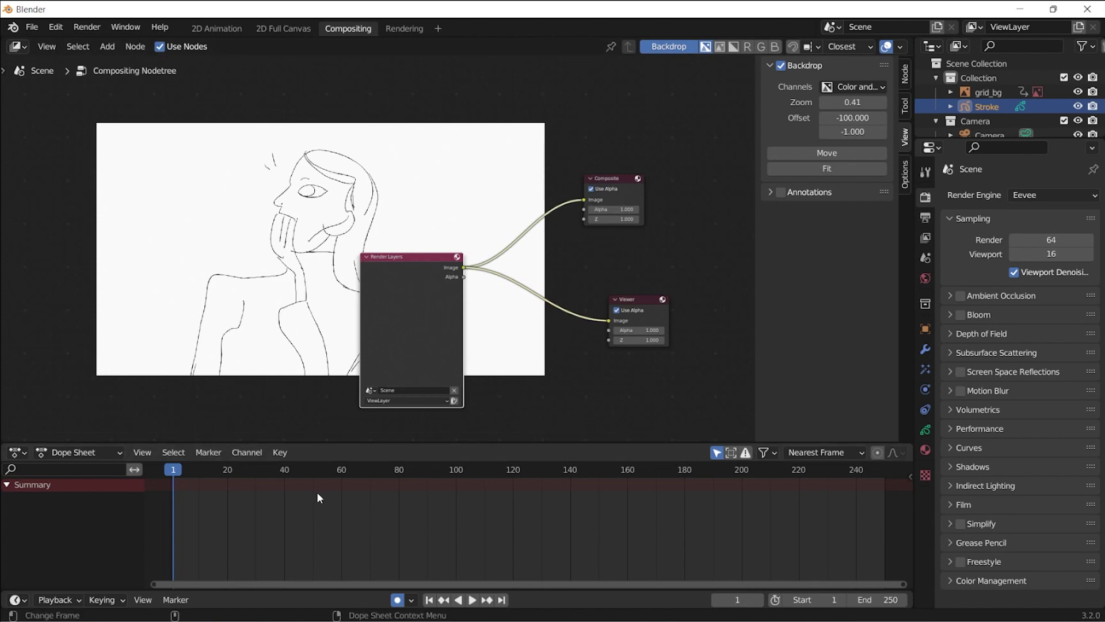
{"action": "left_click_drag", "start_coordinate": [402, 254], "coordinate": [428, 325]}
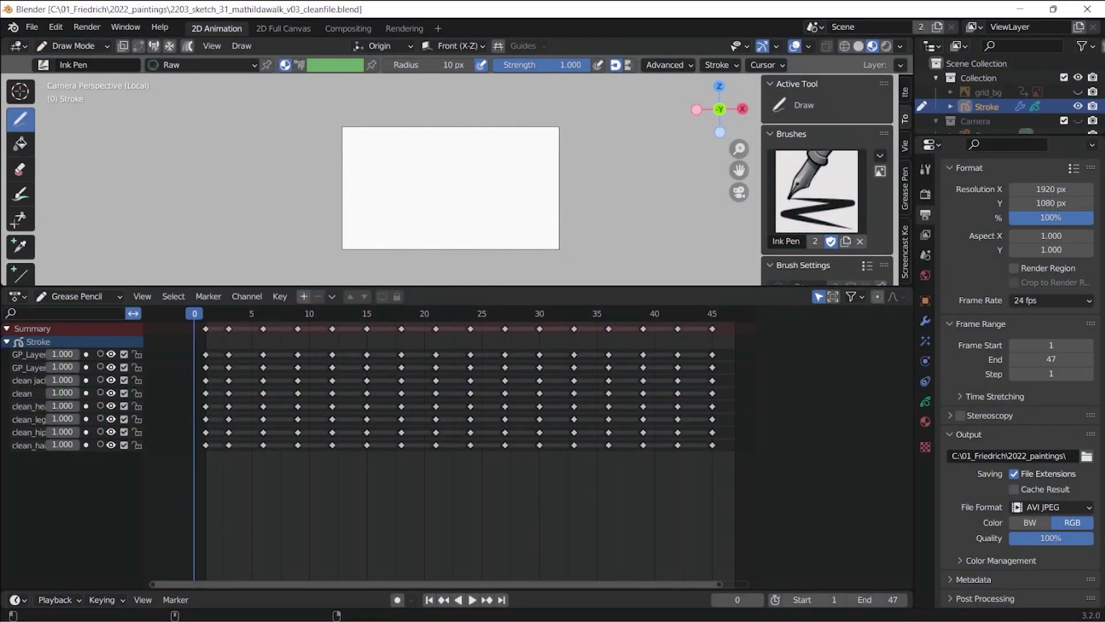
Go to frame 19 in the timeline and show the whole node tree in the Compositing workspace
{"action": "left_click_drag", "start_coordinate": [229, 311], "coordinate": [413, 311]}
{"action": "left_click", "coordinate": [343, 30]}
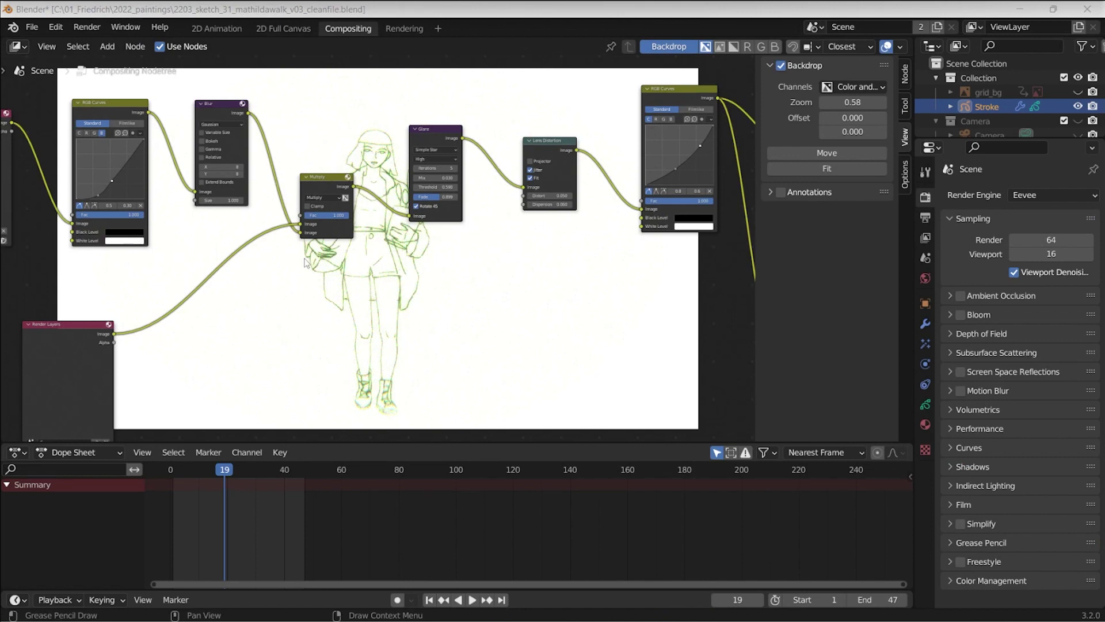
{"action": "left_click", "coordinate": [355, 269]}
{"action": "key", "text": "Home"}
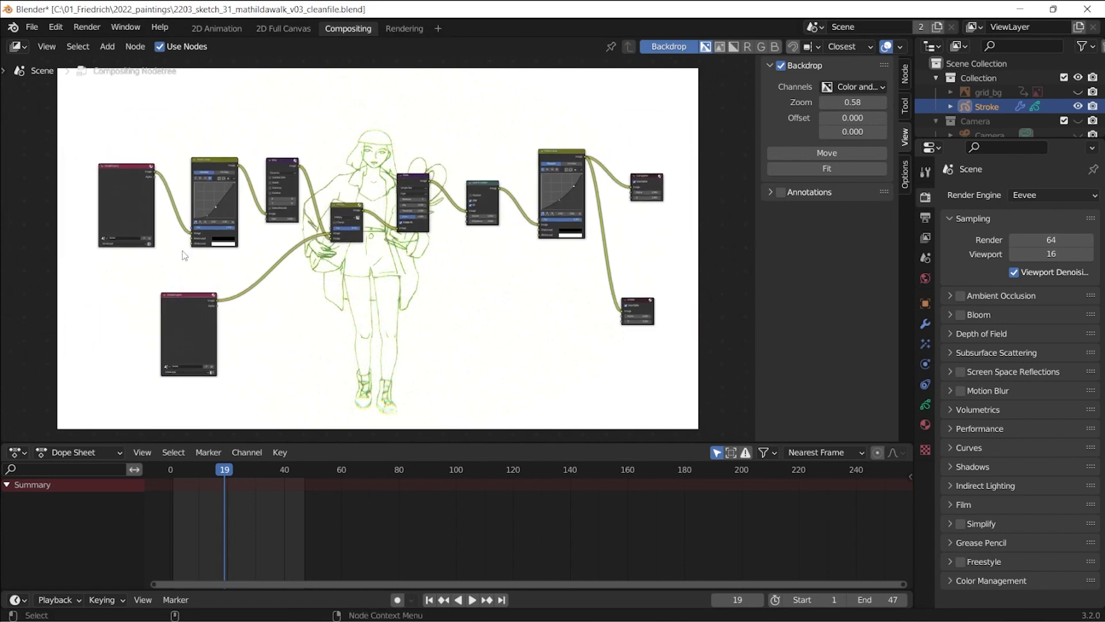
Disconnect the lower Render Layers node from Multiply and link its Image output directly to the Viewer
{"action": "scroll", "coordinate": [352, 214], "scroll_direction": "up", "scroll_amount": 3}
{"action": "left_click_drag", "start_coordinate": [234, 206], "coordinate": [534, 301]}
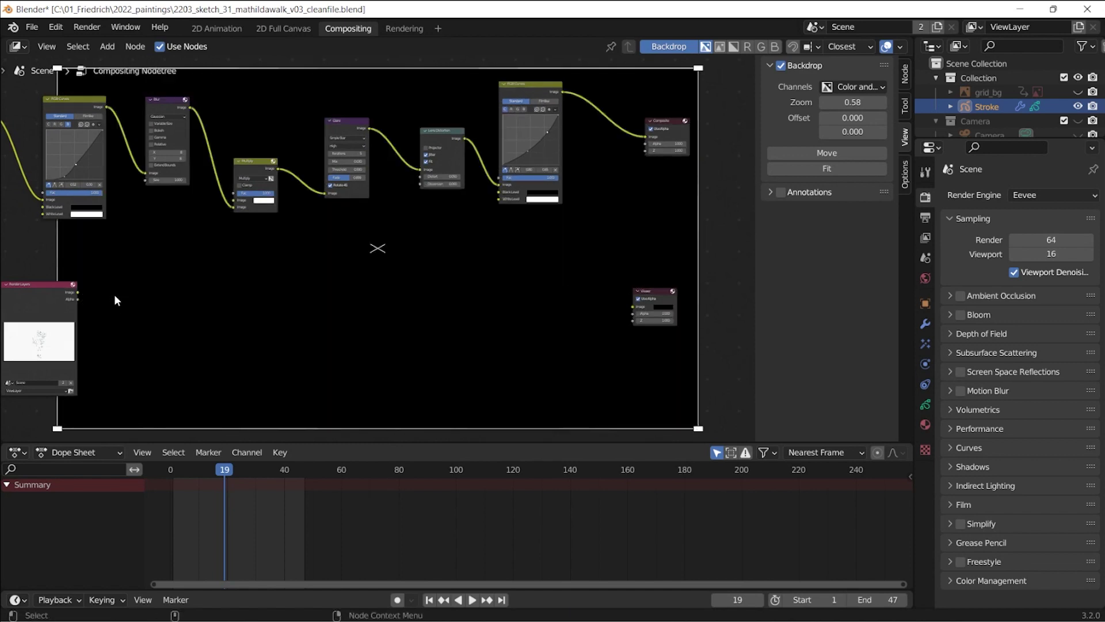
{"action": "left_click_drag", "start_coordinate": [633, 306], "coordinate": [77, 292]}
{"action": "left_click_drag", "start_coordinate": [67, 351], "coordinate": [92, 351]}
Detach the Lens Distortion node from its chain and place it below the Glare node, near the Render Layers-to-Viewer link
{"action": "middle_click_drag", "start_coordinate": [543, 266], "coordinate": [513, 299]}
{"action": "left_click_drag", "start_coordinate": [414, 172], "coordinate": [384, 254], "text": "alt"}
{"action": "left_click_drag", "start_coordinate": [66, 327], "coordinate": [370, 284]}
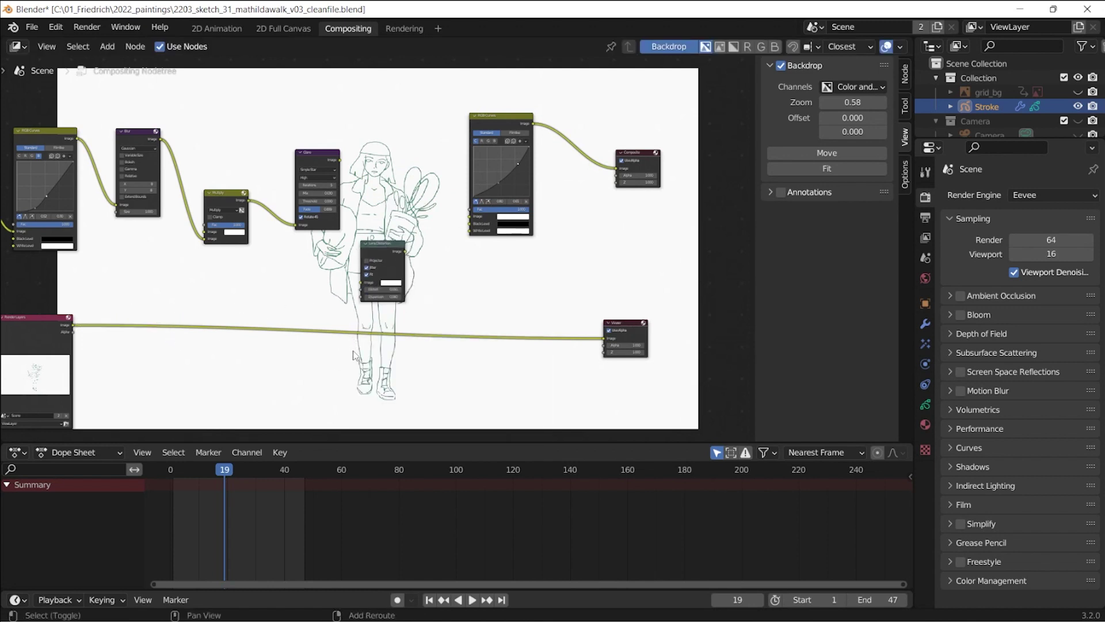
{"action": "key", "text": "shift+a"}
{"action": "left_click", "coordinate": [331, 352]}
{"action": "type", "text": "lens"}
{"action": "key", "text": "Escape"}
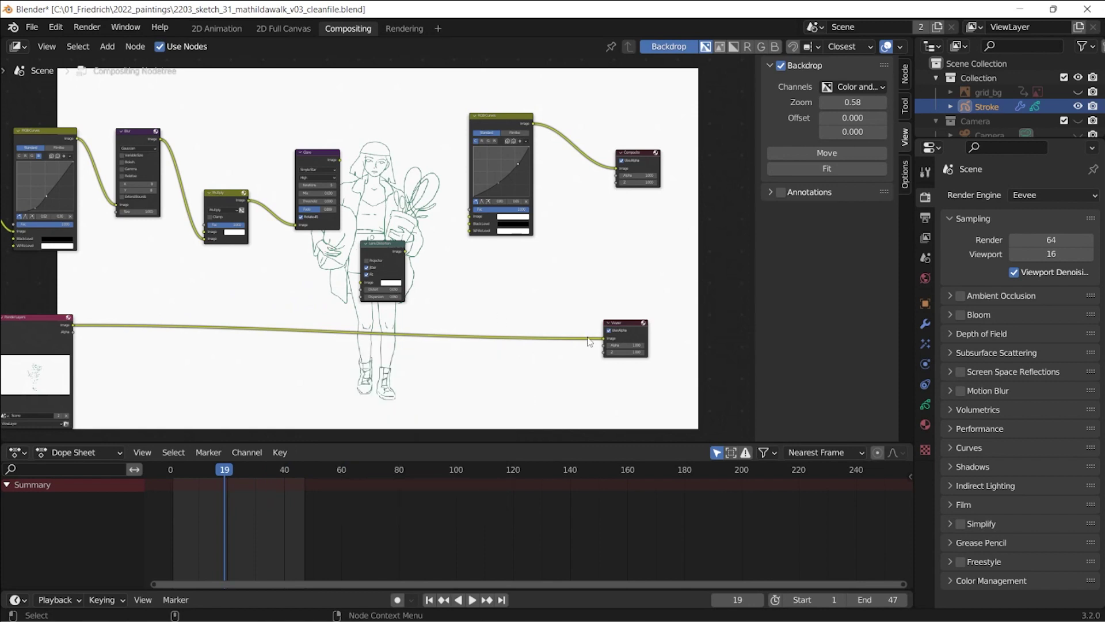
Route the lower Render Layers image through the Lens Distortion node into the Viewer
{"action": "left_click_drag", "start_coordinate": [603, 343], "coordinate": [362, 282]}
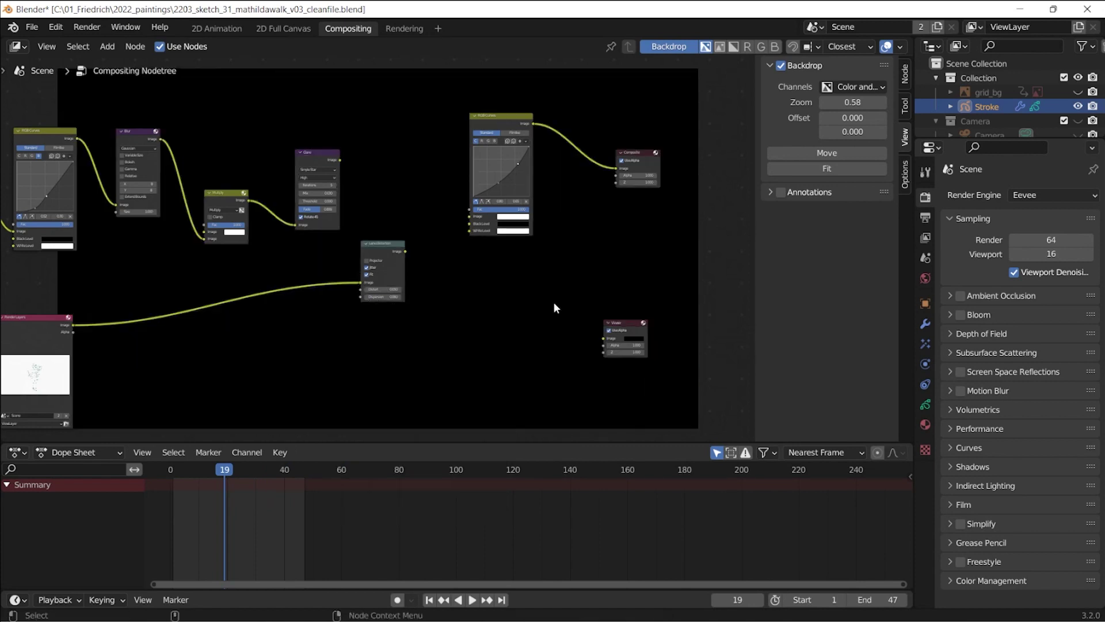
{"action": "left_click_drag", "start_coordinate": [603, 341], "coordinate": [406, 252]}
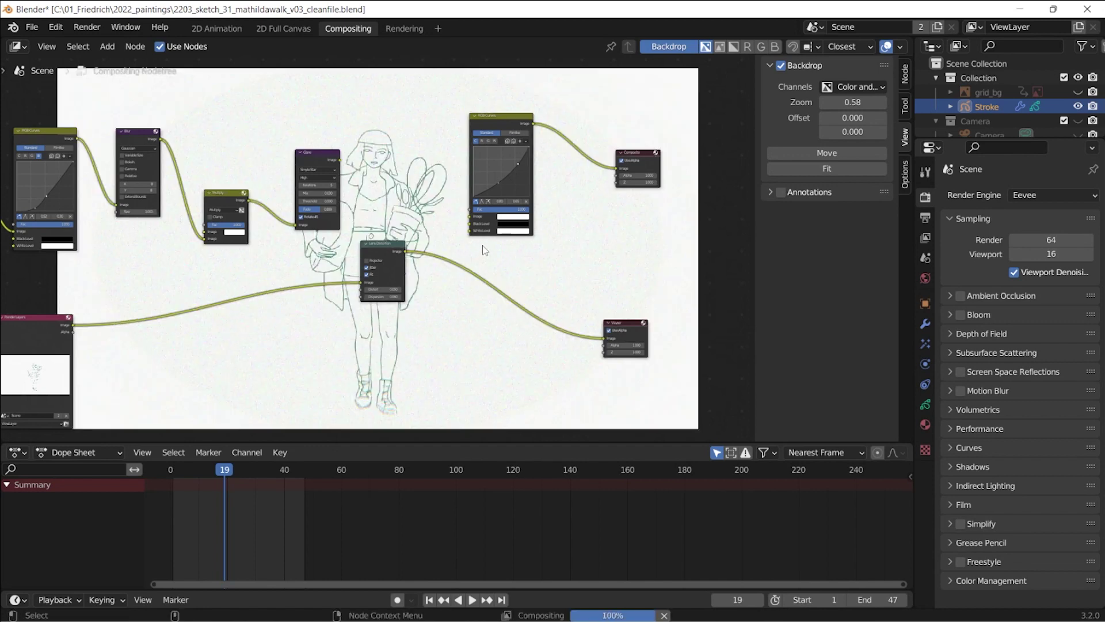
{"action": "scroll", "coordinate": [435, 253], "scroll_direction": "up", "scroll_amount": 1}
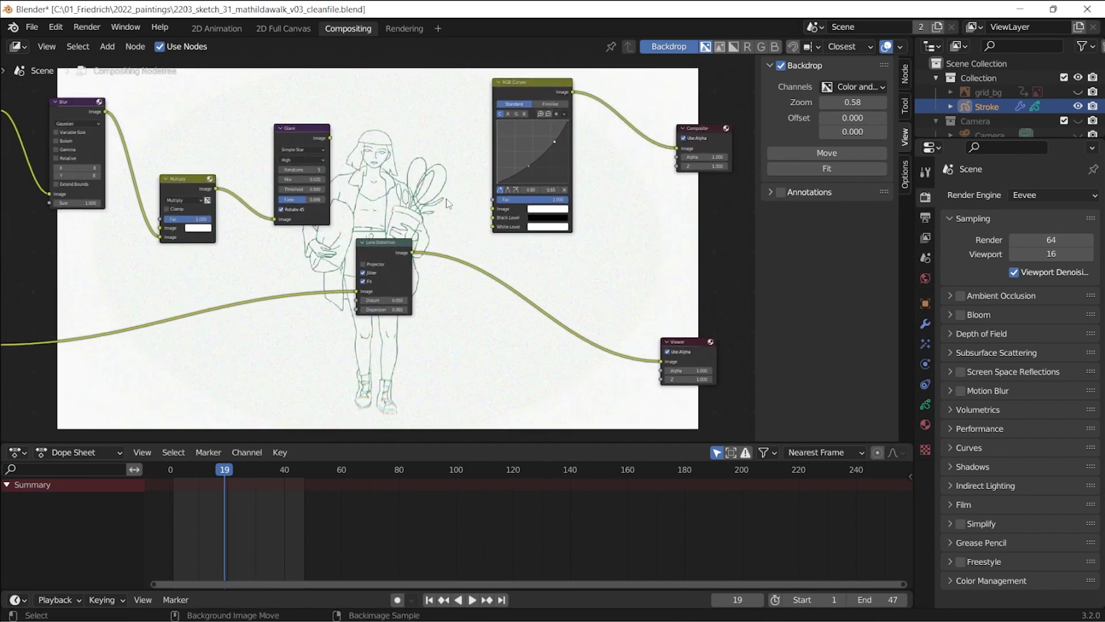
{"action": "left_click_drag", "start_coordinate": [386, 241], "coordinate": [413, 248]}
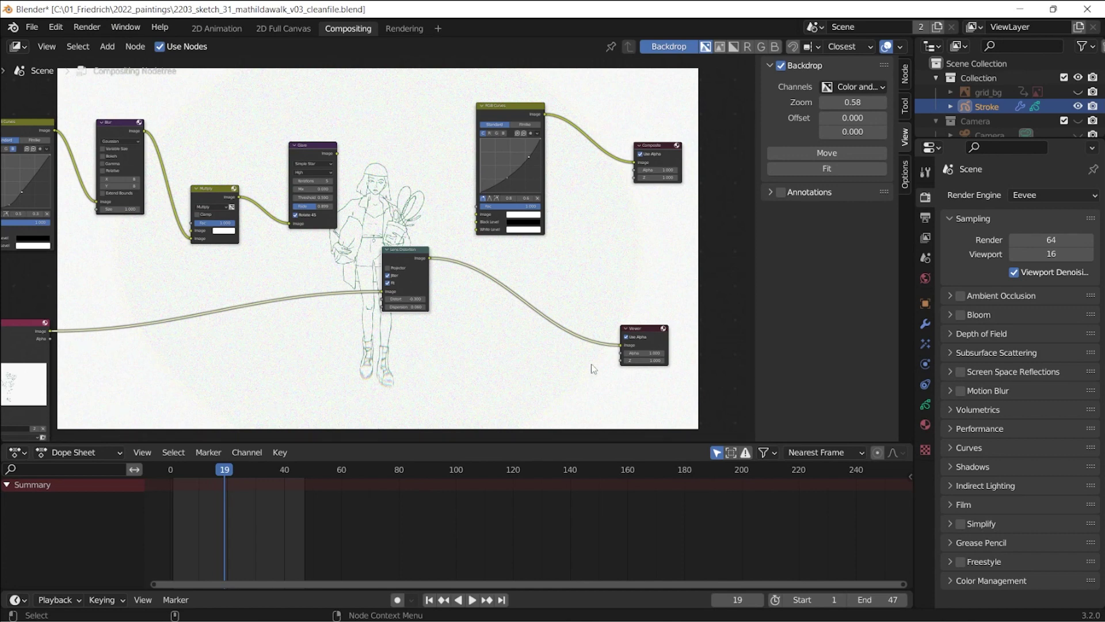
Raise the Lens Distortion node's Dispersion to 0.960 and turn off Jitter and Fit
{"action": "scroll", "coordinate": [593, 369], "scroll_direction": "up", "scroll_amount": 2}
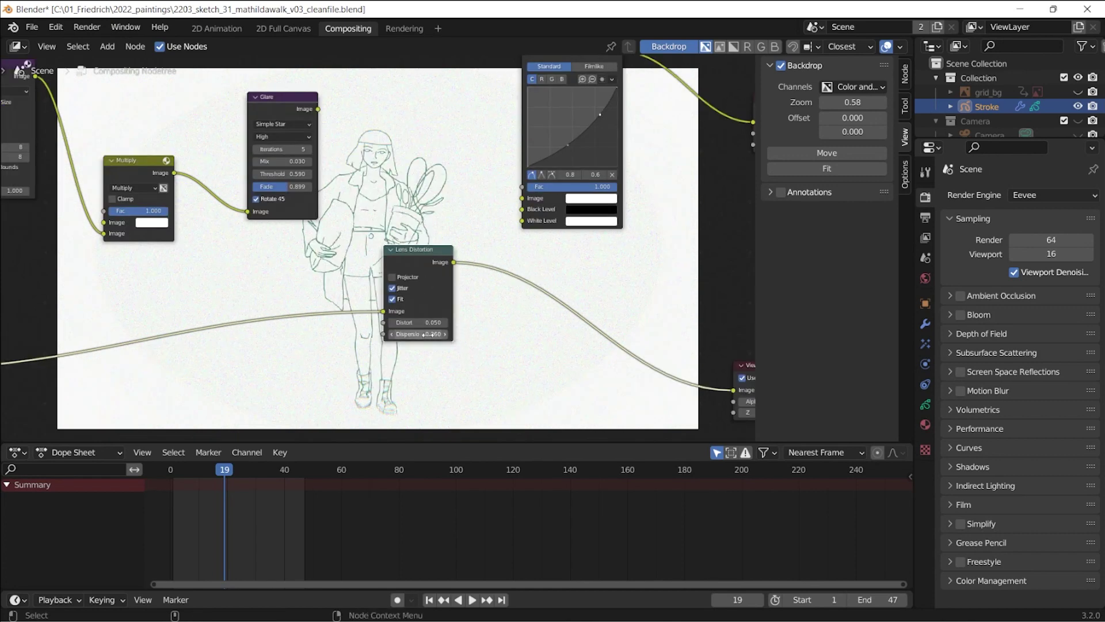
{"action": "left_click_drag", "start_coordinate": [427, 335], "coordinate": [479, 335]}
{"action": "left_click", "coordinate": [394, 288]}
{"action": "left_click", "coordinate": [394, 298]}
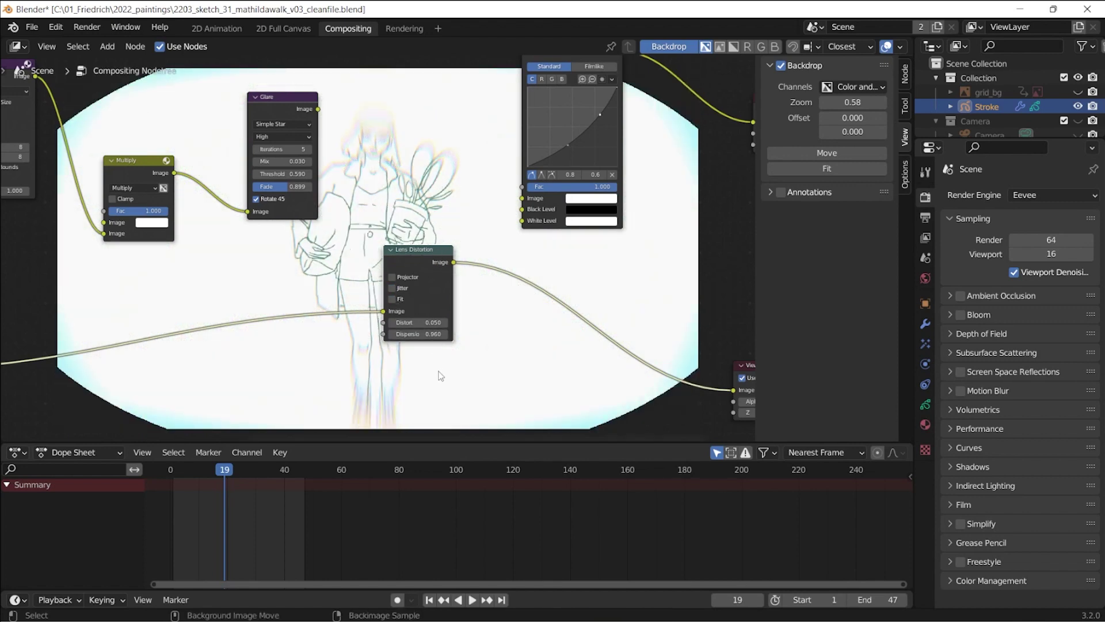
{"action": "middle_click_drag", "start_coordinate": [441, 376], "coordinate": [431, 324]}
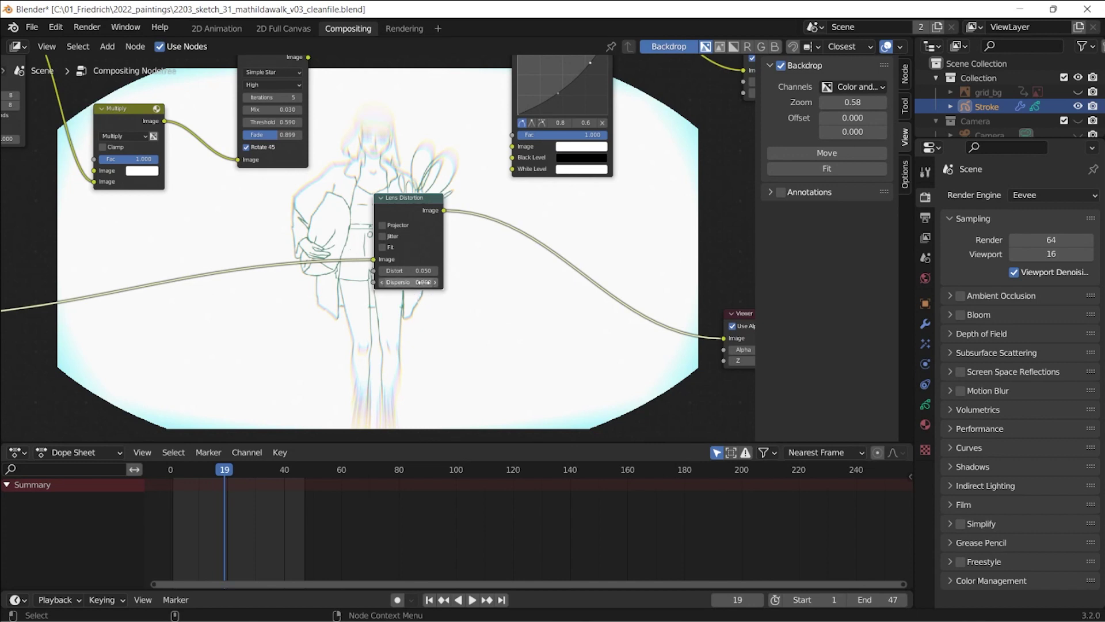
Lower the Lens Distortion node's Dispersion to 0.060 and turn Fit and Jitter back on
{"action": "left_click_drag", "start_coordinate": [426, 282], "coordinate": [381, 282]}
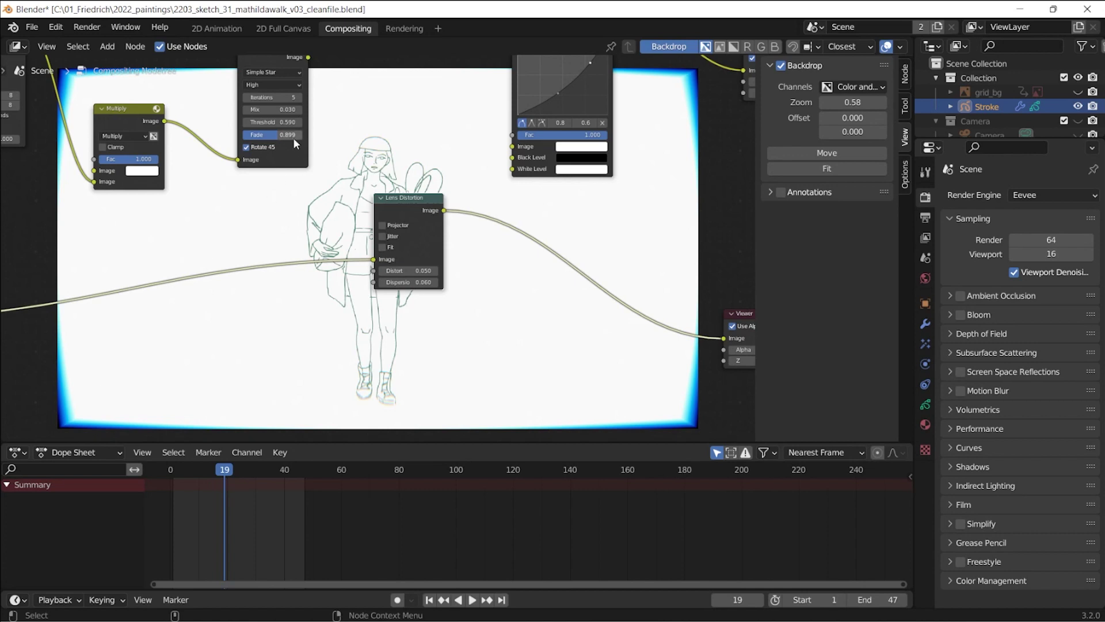
{"action": "left_click", "coordinate": [383, 248]}
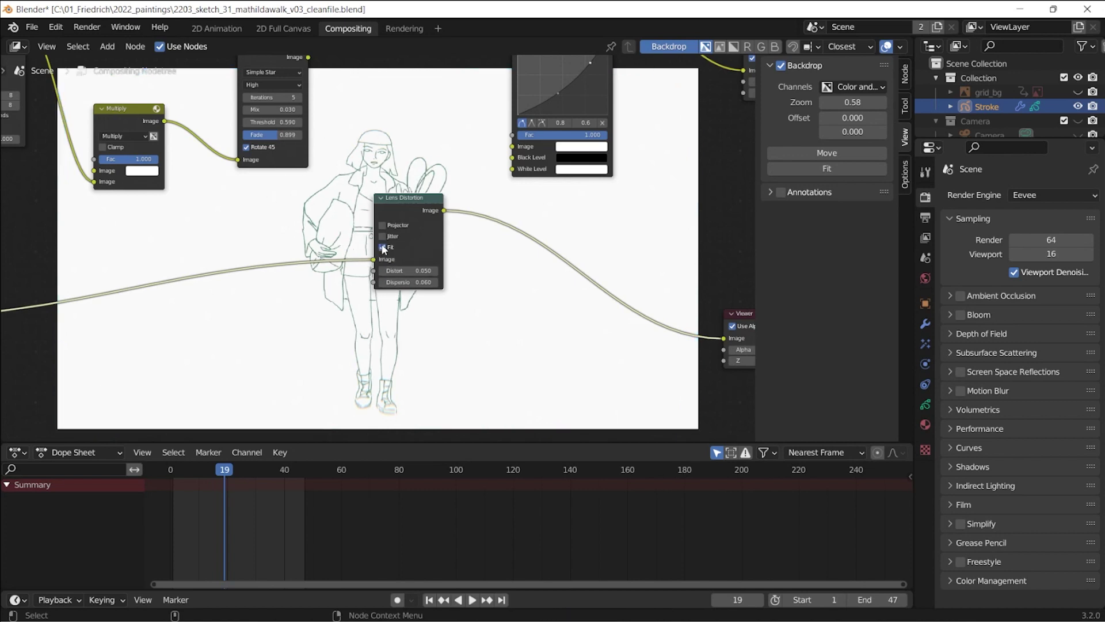
{"action": "left_click", "coordinate": [382, 236]}
Move the Lens Distortion node off the figure and reduce the backdrop zoom to 0.52
{"action": "left_click_drag", "start_coordinate": [397, 197], "coordinate": [491, 235]}
{"action": "middle_click_drag", "start_coordinate": [372, 269], "coordinate": [314, 248], "text": "ctrl"}
{"action": "left_click_drag", "start_coordinate": [846, 103], "coordinate": [853, 103]}
{"action": "key", "text": "v"}
{"action": "key", "text": "v"}
{"action": "key", "text": "v"}
{"action": "key", "text": "v"}
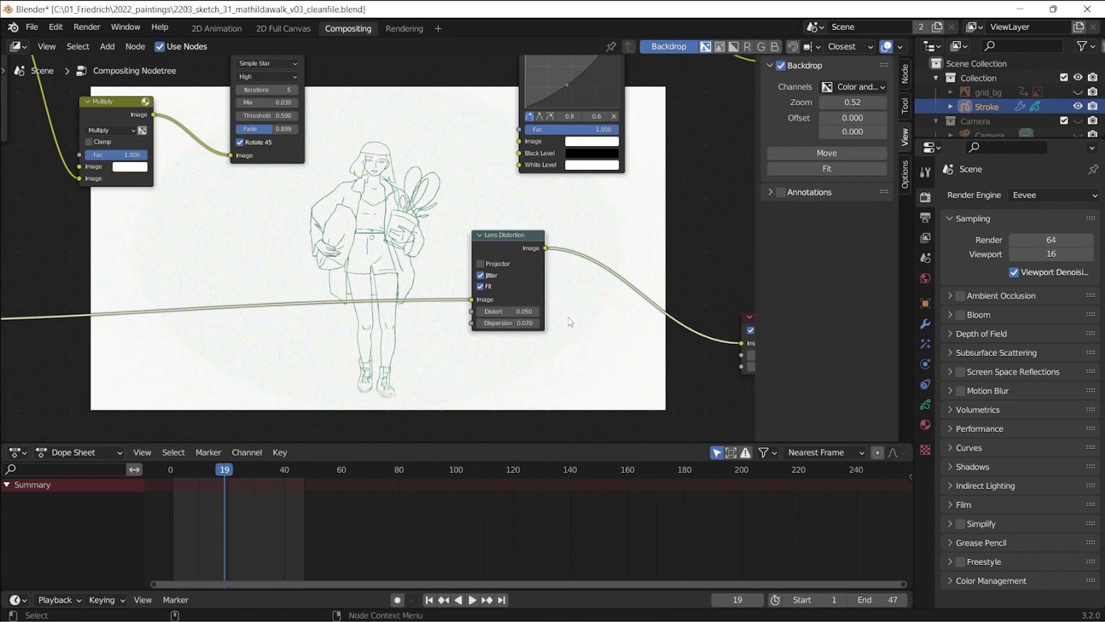
Set the Lens Distortion node's Dispersion to 0.05
{"action": "left_click_drag", "start_coordinate": [518, 323], "coordinate": [490, 323], "text": "shift"}
{"action": "left_click", "coordinate": [525, 323]}
{"action": "type", "text": "0.05"}
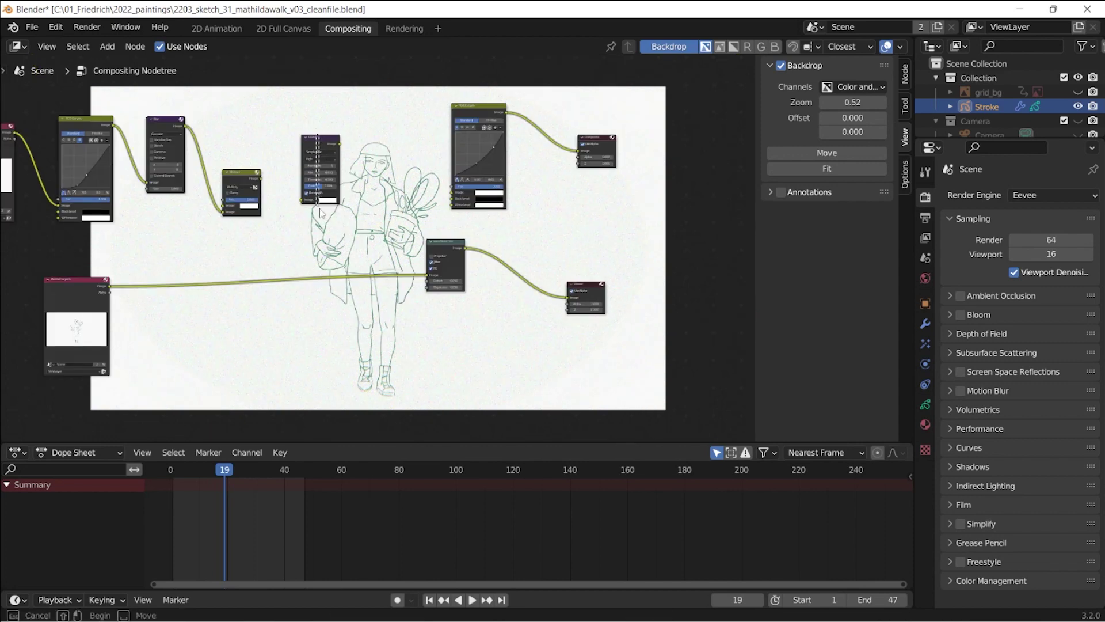
Insert the Glare node into the link between the lower Render Layers node and Lens Distortion
{"action": "left_click", "coordinate": [320, 140]}
{"action": "left_click_drag", "start_coordinate": [321, 139], "coordinate": [333, 259]}
{"action": "middle_click_drag", "start_coordinate": [400, 297], "coordinate": [475, 244], "text": "ctrl"}
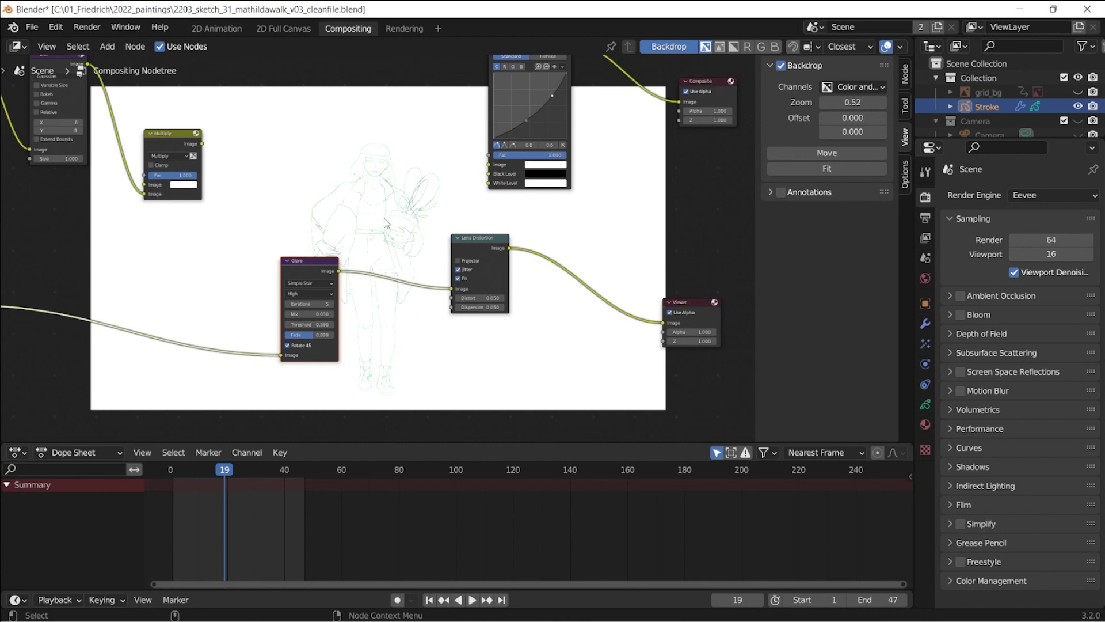
Examine the glare on the drawing at a backdrop zoom of 1.63, and reduce the zoom to 0.72
{"action": "middle_click_drag", "start_coordinate": [387, 223], "coordinate": [449, 251], "text": "ctrl"}
{"action": "left_click_drag", "start_coordinate": [851, 102], "coordinate": [889, 105]}
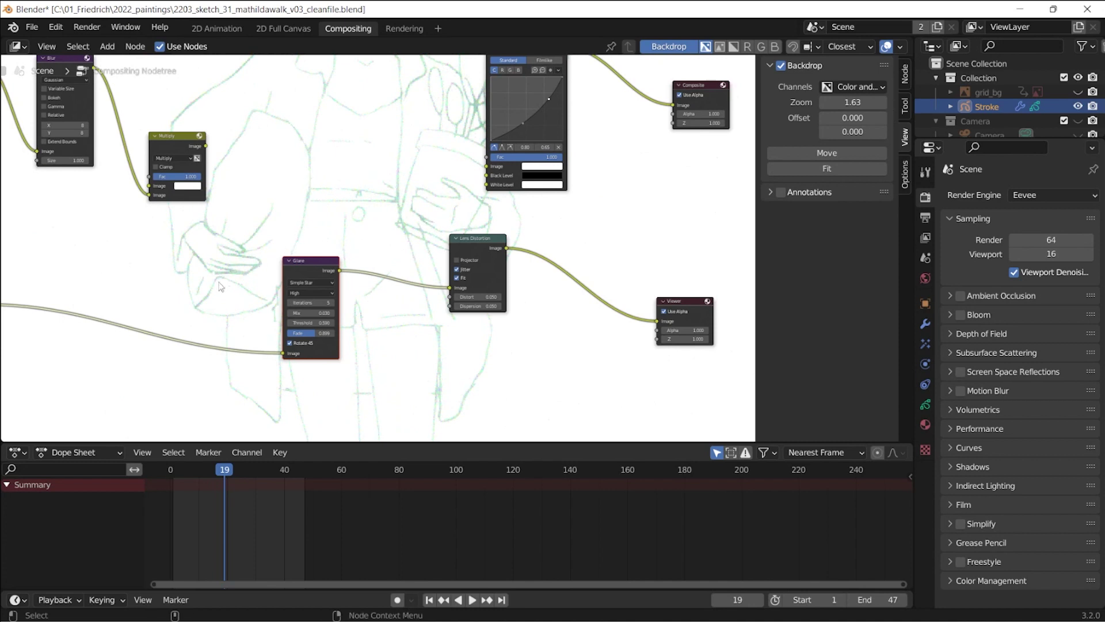
{"action": "left_click", "coordinate": [847, 88]}
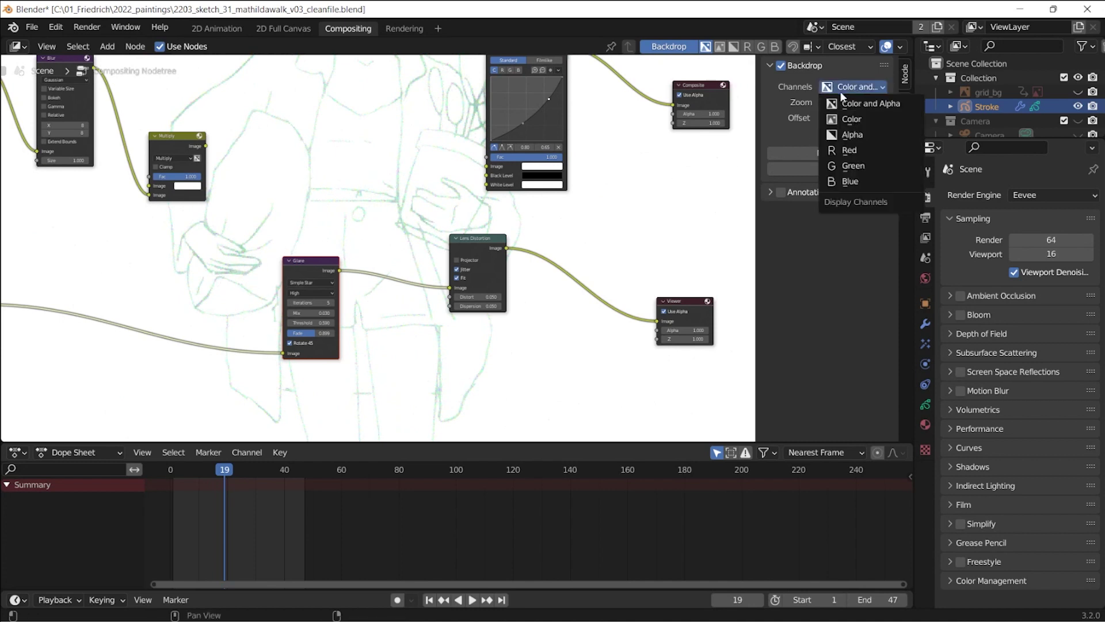
{"action": "left_click", "coordinate": [827, 104]}
{"action": "left_click_drag", "start_coordinate": [426, 198], "coordinate": [392, 204], "text": "ctrl+alt"}
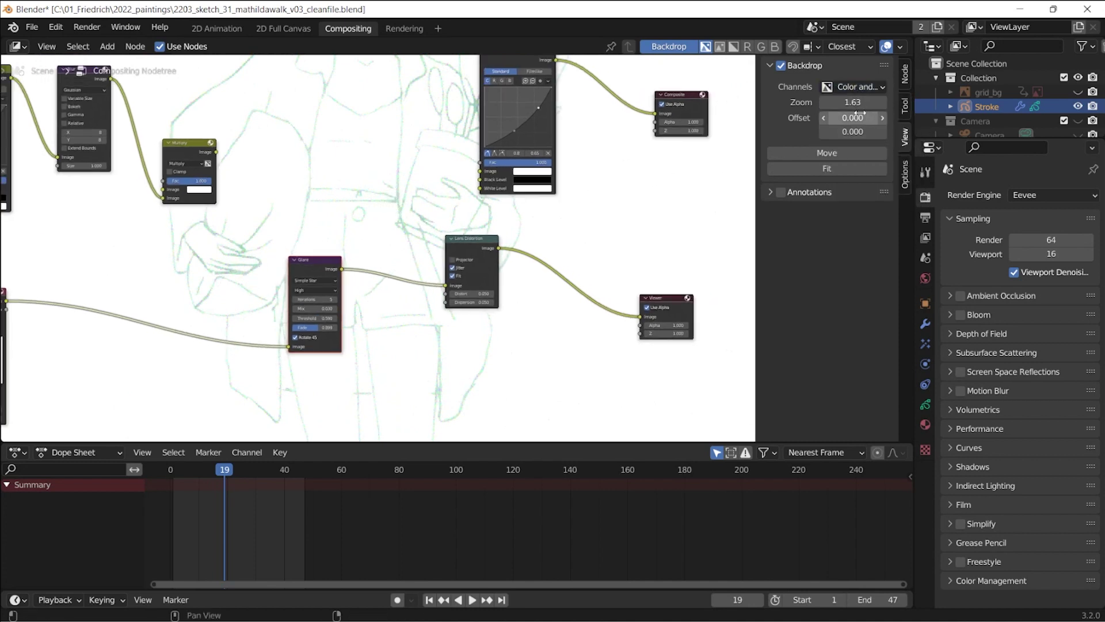
{"action": "left_click_drag", "start_coordinate": [853, 102], "coordinate": [813, 102]}
Cut the link between the lower Render Layers node and Glare, and move the Glare node up off the drawing
{"action": "mouse_move", "coordinate": [309, 256]}
{"action": "left_mouse_down"}
{"action": "mouse_move", "coordinate": [331, 237]}
{"action": "mouse_move", "coordinate": [332, 186]}
{"action": "left_mouse_up"}
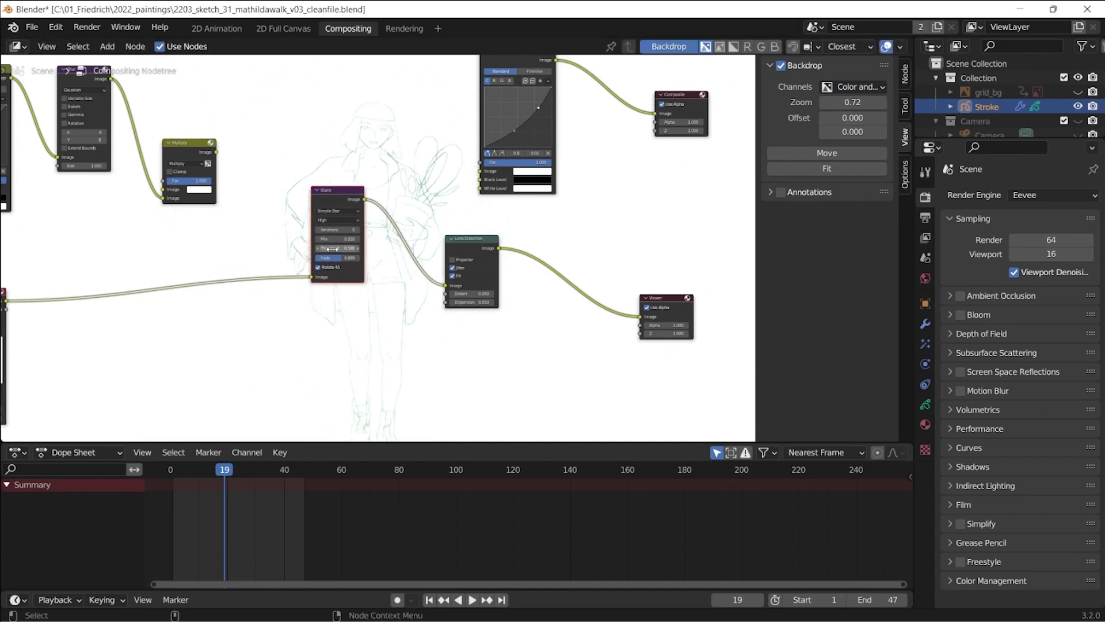
{"action": "right_click_drag", "start_coordinate": [290, 267], "coordinate": [277, 327], "text": "ctrl+alt"}
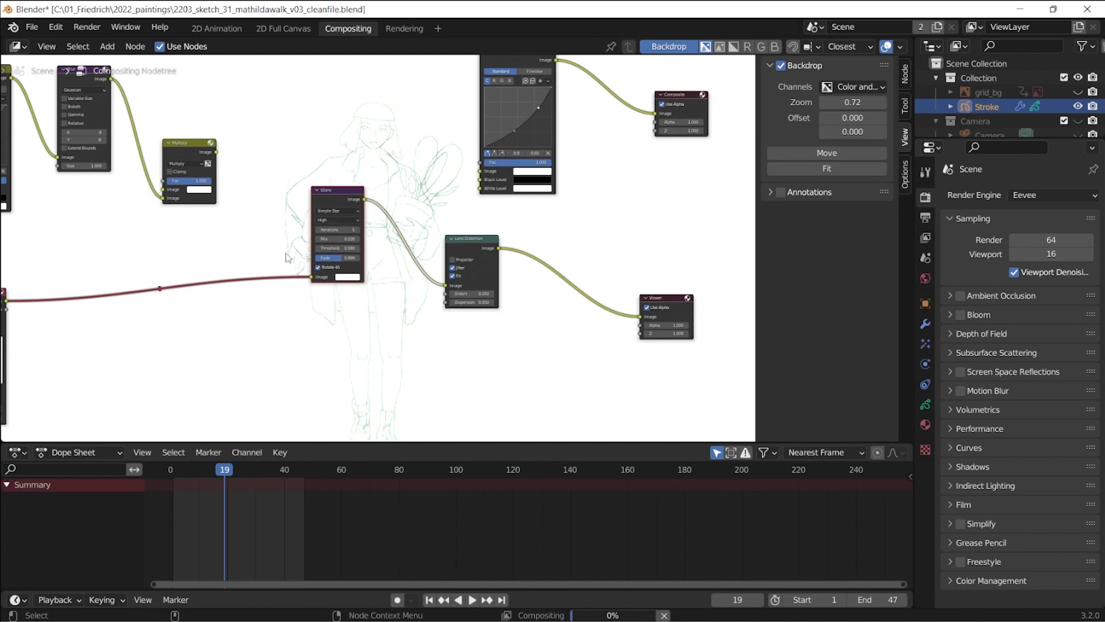
{"action": "right_click_drag", "start_coordinate": [279, 245], "coordinate": [278, 321], "text": "ctrl"}
{"action": "left_click_drag", "start_coordinate": [340, 210], "coordinate": [311, 136]}
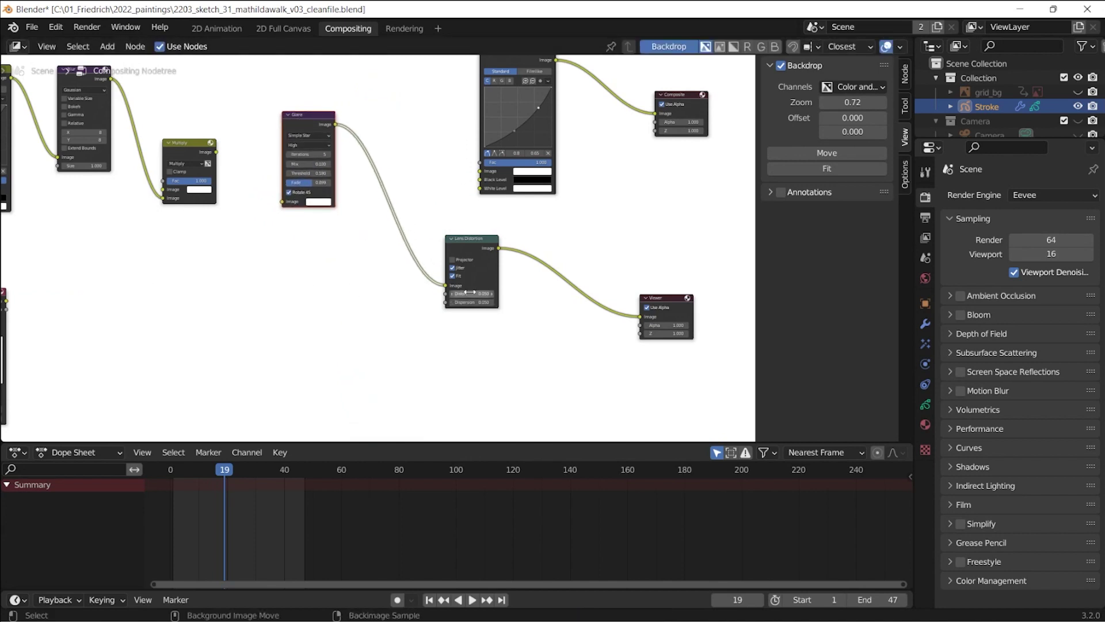
Move the lower Render Layers node farther out and link its Image output to Multiply's first Image input
{"action": "middle_click_drag", "start_coordinate": [308, 282], "coordinate": [528, 301]}
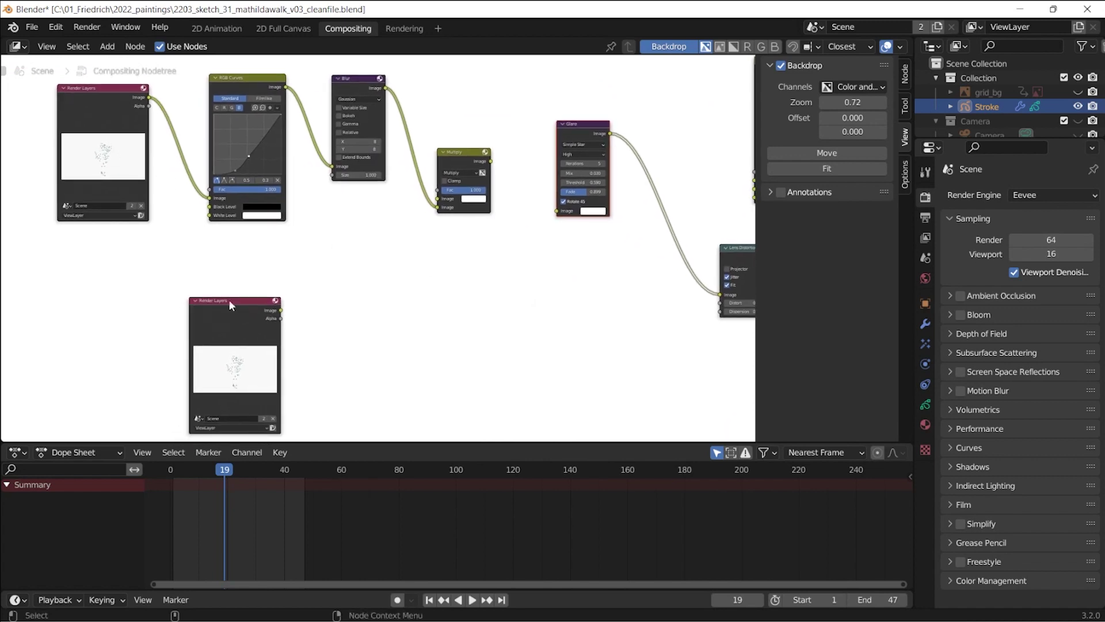
{"action": "left_click_drag", "start_coordinate": [235, 317], "coordinate": [174, 291]}
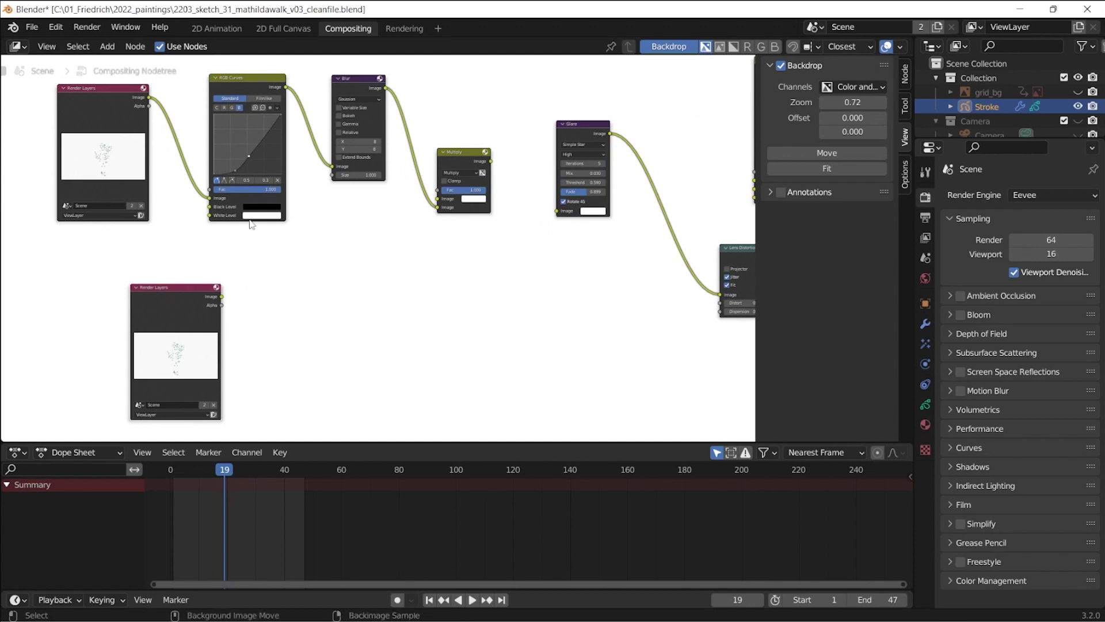
{"action": "left_click_drag", "start_coordinate": [221, 296], "coordinate": [438, 201]}
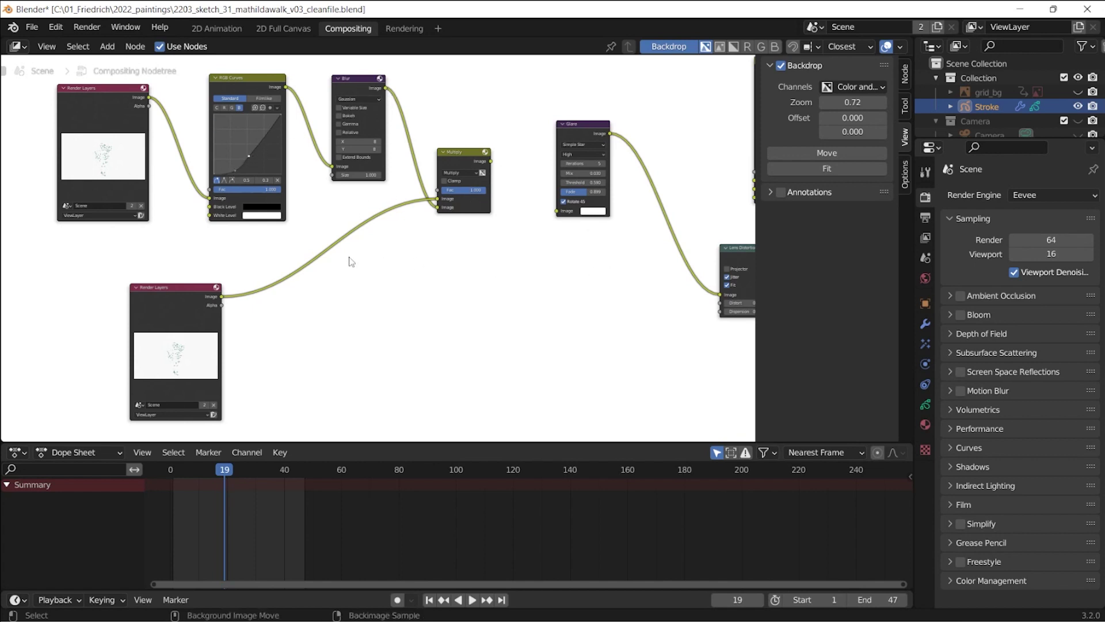
Link the Multiply node's Image output directly to the Viewer and disconnect Blur from Multiply
{"action": "middle_click_drag", "start_coordinate": [619, 292], "coordinate": [399, 277]}
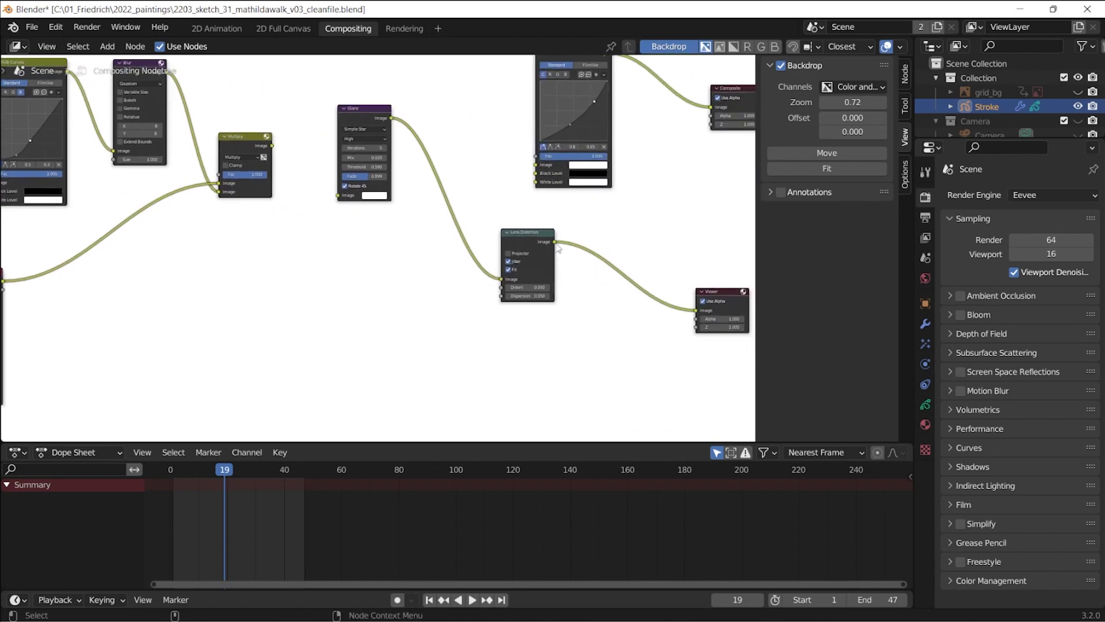
{"action": "left_click_drag", "start_coordinate": [555, 242], "coordinate": [285, 147]}
{"action": "key", "text": "Escape"}
{"action": "left_click_drag", "start_coordinate": [556, 243], "coordinate": [581, 246]}
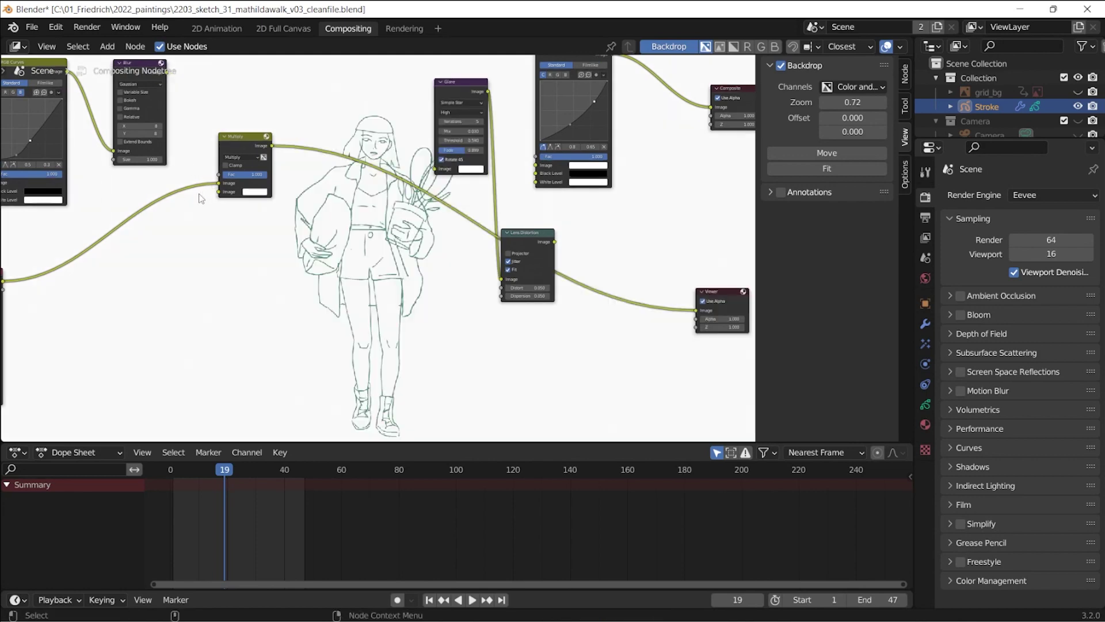
Reconnect the Blur node's output to Multiply's second Image input
{"action": "middle_click_drag", "start_coordinate": [200, 199], "coordinate": [267, 277]}
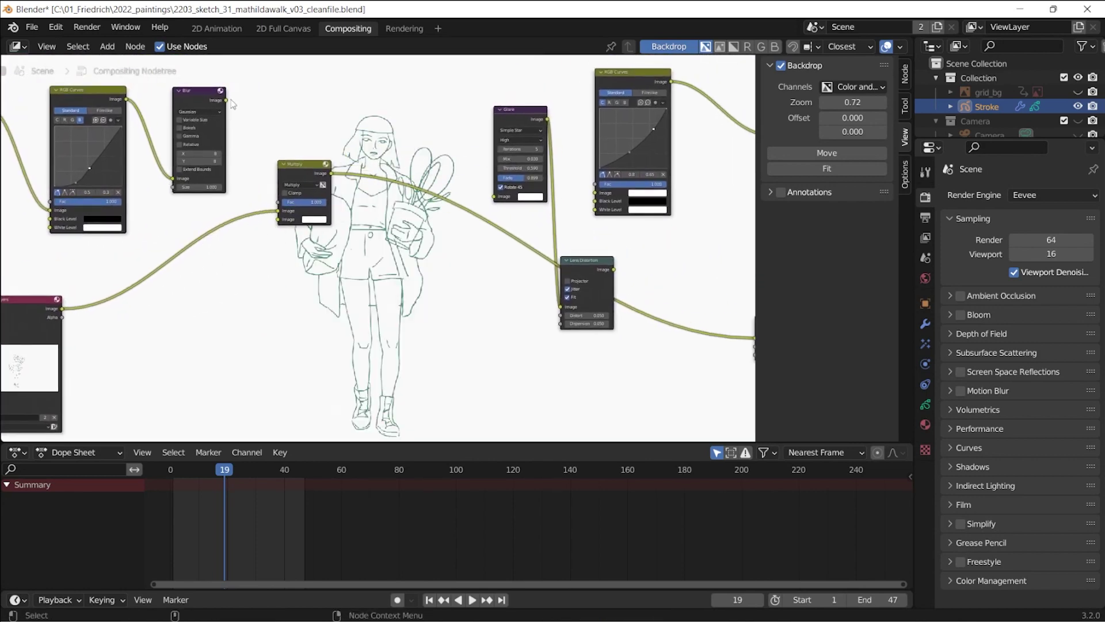
{"action": "left_click_drag", "start_coordinate": [226, 100], "coordinate": [279, 221]}
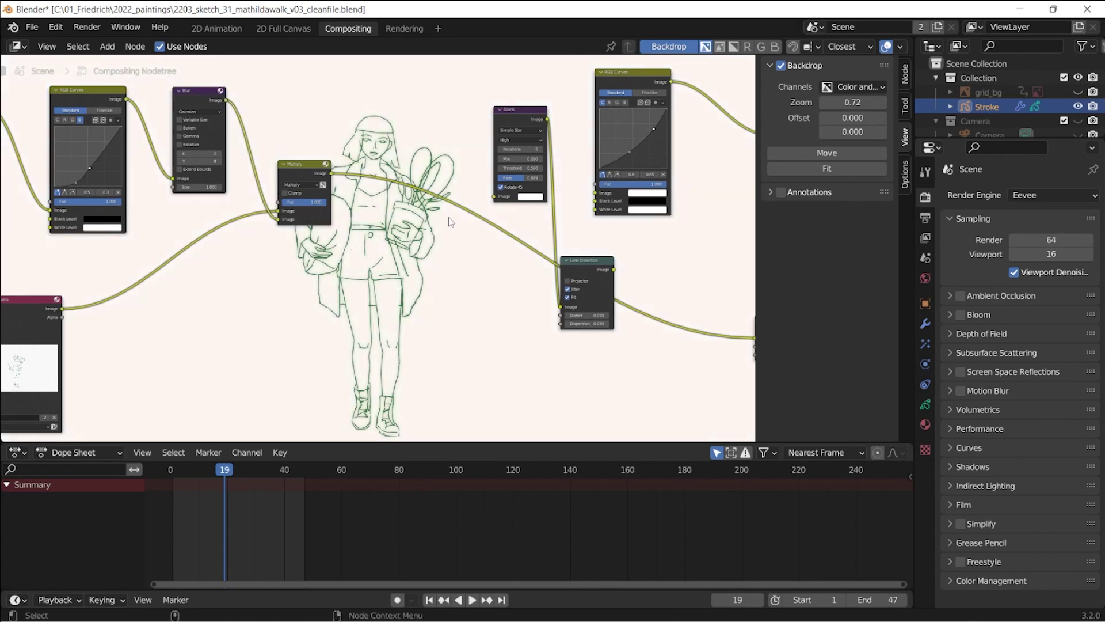
{"action": "scroll", "coordinate": [391, 260], "scroll_direction": "up", "scroll_amount": 2}
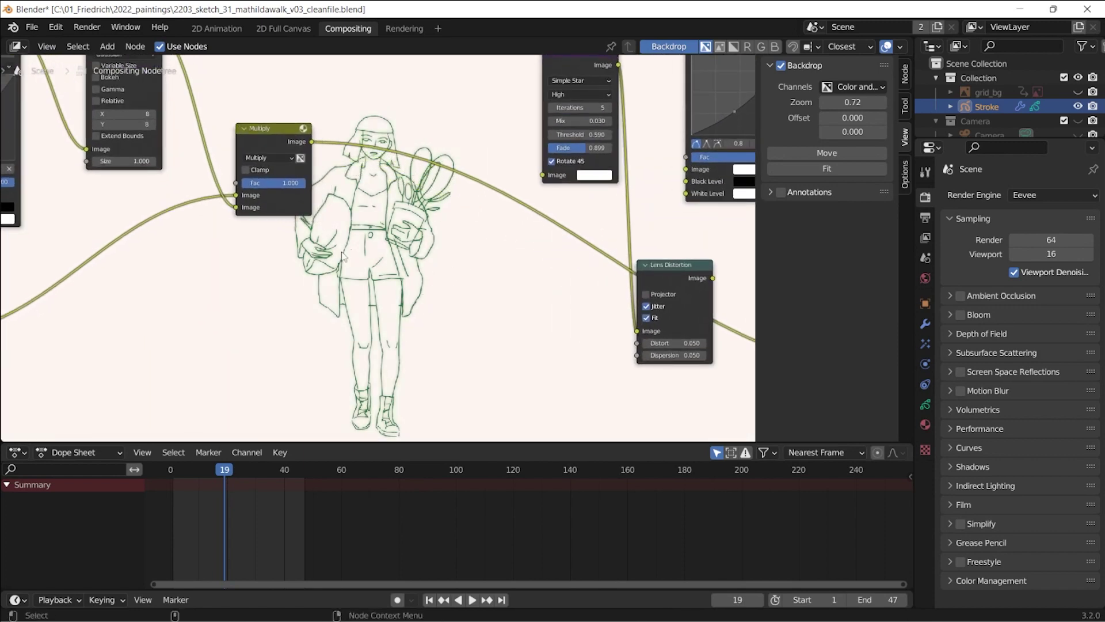
Enlarge the backdrop to a zoom of 1.9 for a close look, and shrink it to 0.47
{"action": "left_click", "coordinate": [852, 102]}
{"action": "type", "text": "1.9"}
{"action": "key", "text": "Return"}
{"action": "left_click_drag", "start_coordinate": [853, 102], "coordinate": [783, 102]}
{"action": "key", "text": "v"}
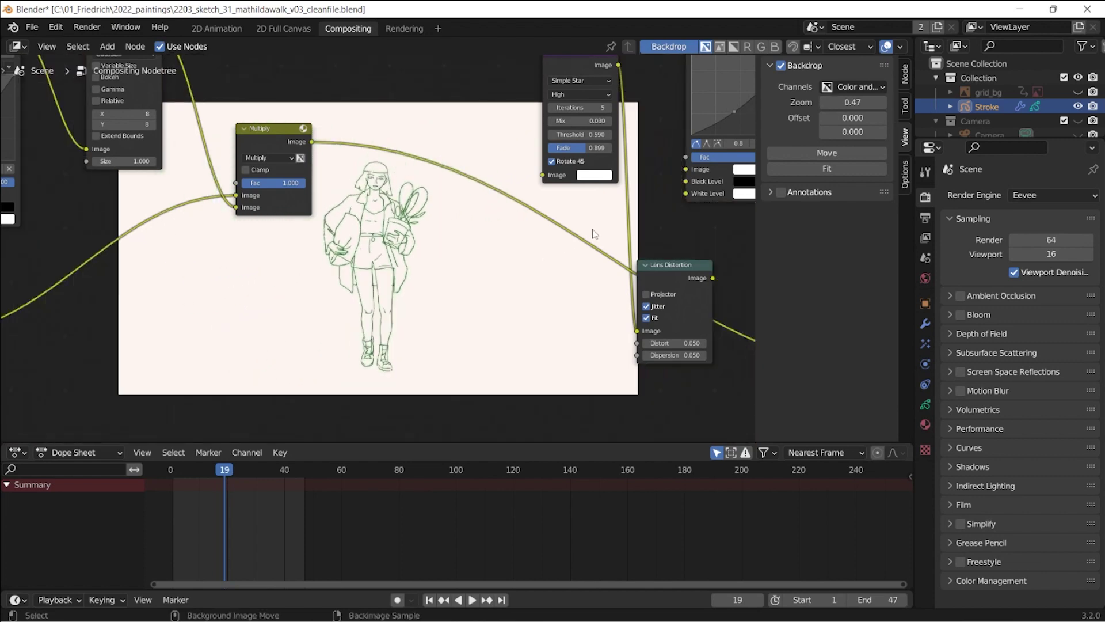
Move the Lens Distortion and Glare nodes up and back toward the Multiply node, clear of the Viewer link
{"action": "scroll", "coordinate": [516, 263], "scroll_direction": "down", "scroll_amount": 2}
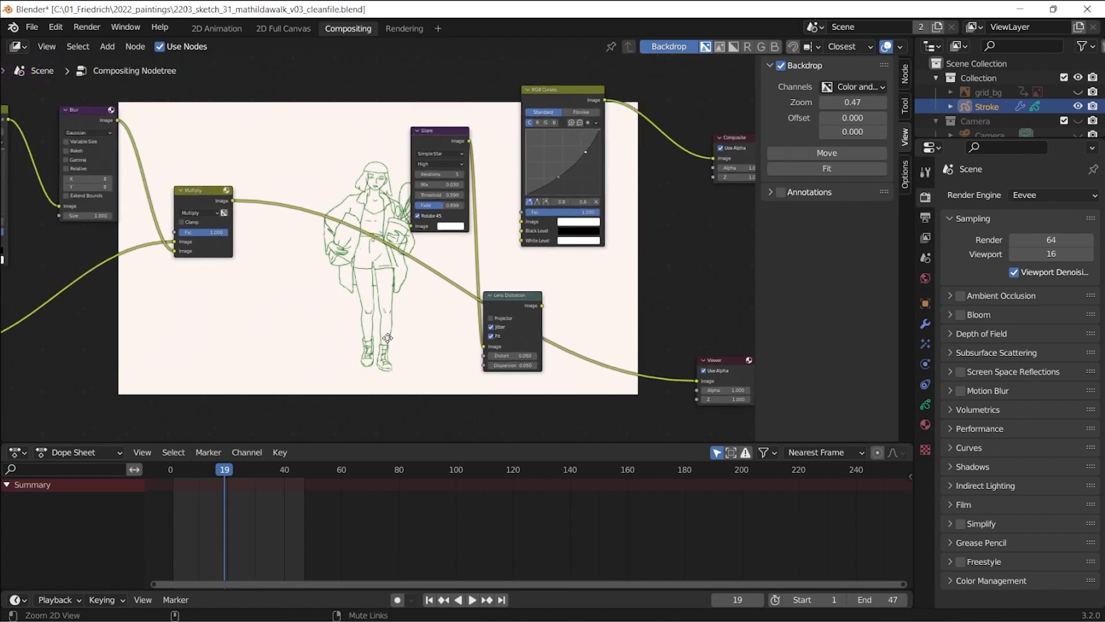
{"action": "left_click_drag", "start_coordinate": [526, 285], "coordinate": [478, 181]}
{"action": "left_click_drag", "start_coordinate": [420, 144], "coordinate": [331, 136]}
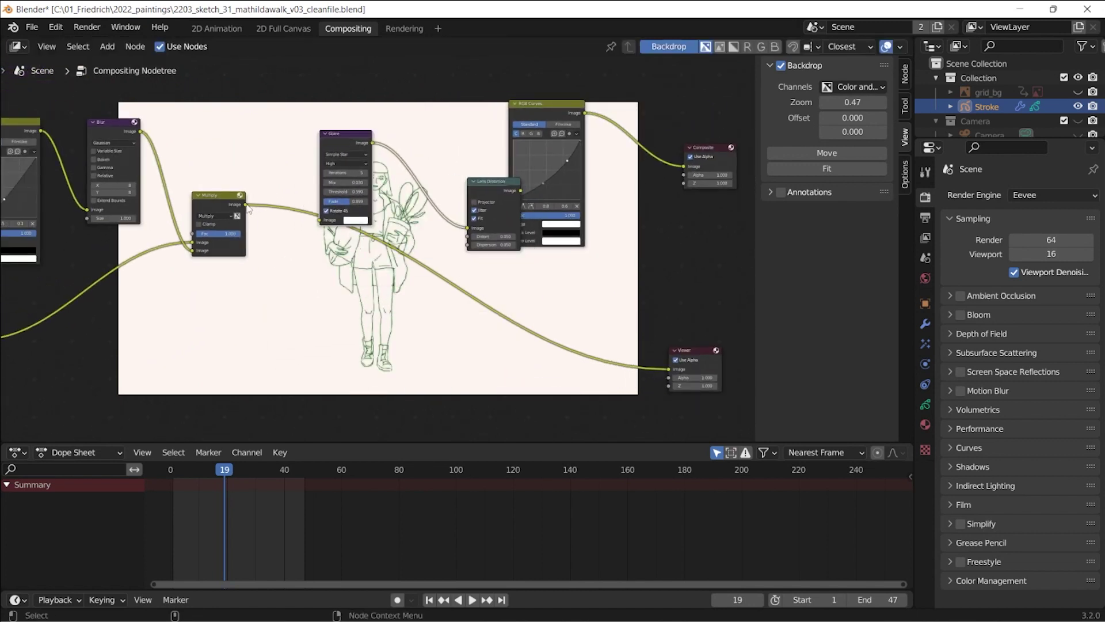
{"action": "mouse_move", "coordinate": [246, 205]}
{"action": "left_mouse_down"}
{"action": "mouse_move", "coordinate": [276, 229]}
{"action": "mouse_move", "coordinate": [247, 217]}
{"action": "left_mouse_up"}
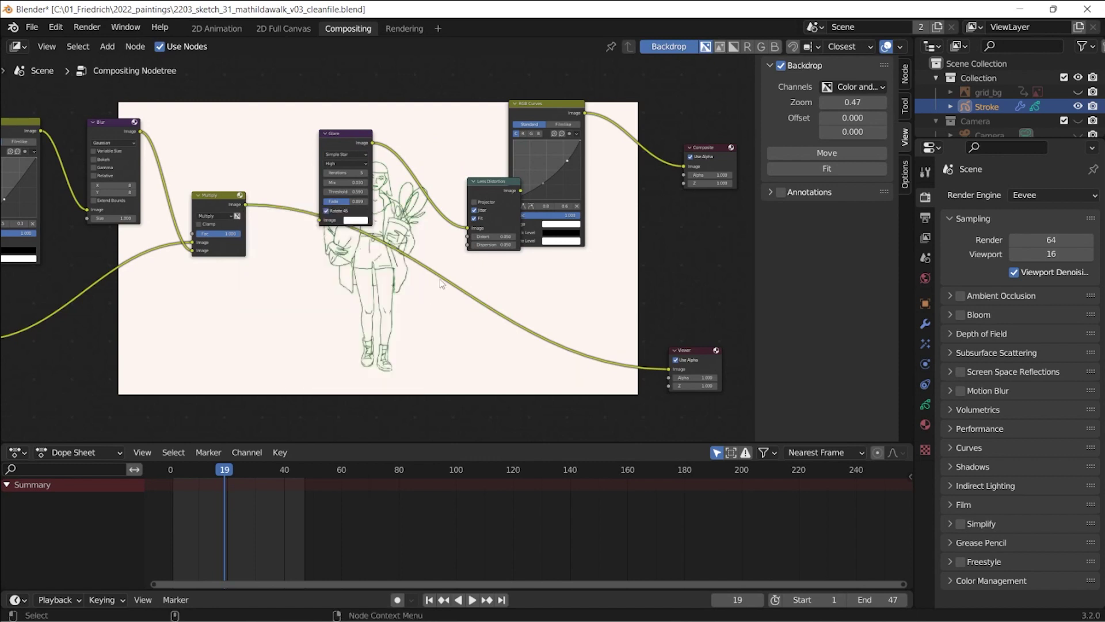
Line up the Glare and Lens Distortion nodes after Multiply and link Lens Distortion's Image output to the Viewer
{"action": "left_click_drag", "start_coordinate": [501, 182], "coordinate": [445, 149]}
{"action": "left_click_drag", "start_coordinate": [336, 133], "coordinate": [334, 149]}
{"action": "left_click_drag", "start_coordinate": [669, 369], "coordinate": [465, 158]}
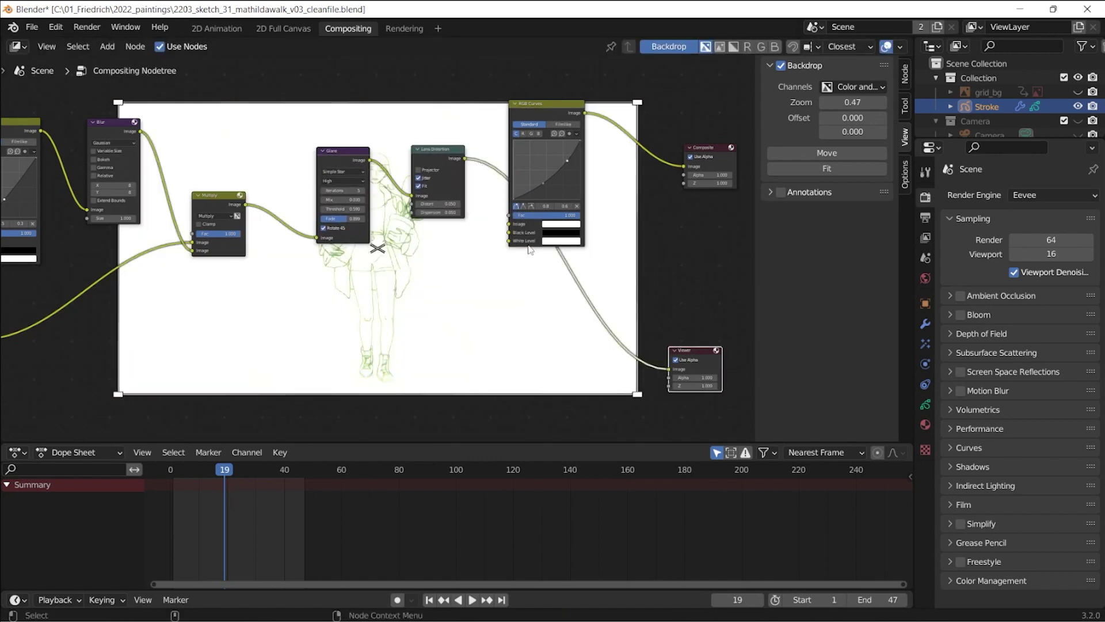
{"action": "left_click_drag", "start_coordinate": [347, 147], "coordinate": [341, 186]}
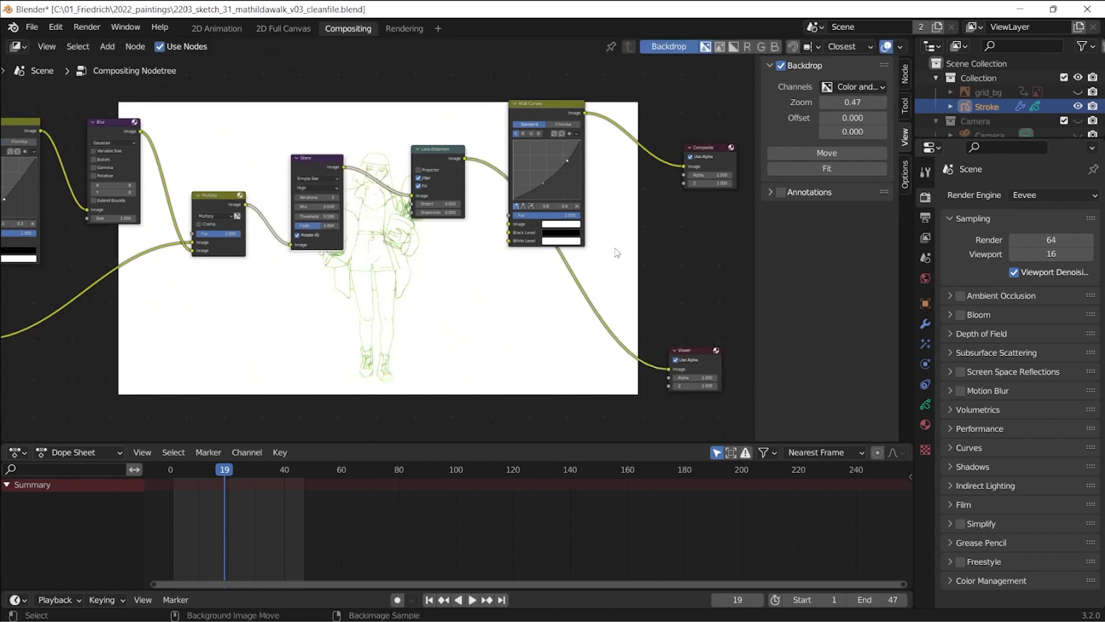
Link Lens Distortion's output to the RGB Curves Image input, and the RGB Curves output to the Viewer
{"action": "middle_click_drag", "start_coordinate": [624, 246], "coordinate": [519, 263]}
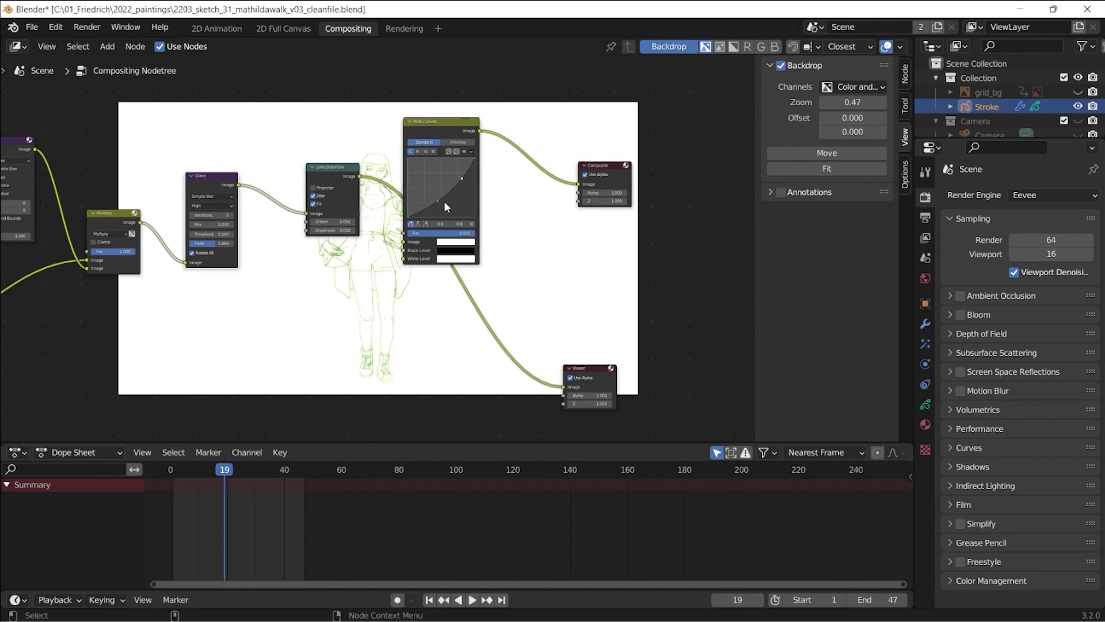
{"action": "left_click_drag", "start_coordinate": [361, 177], "coordinate": [370, 253]}
{"action": "left_click", "coordinate": [363, 318]}
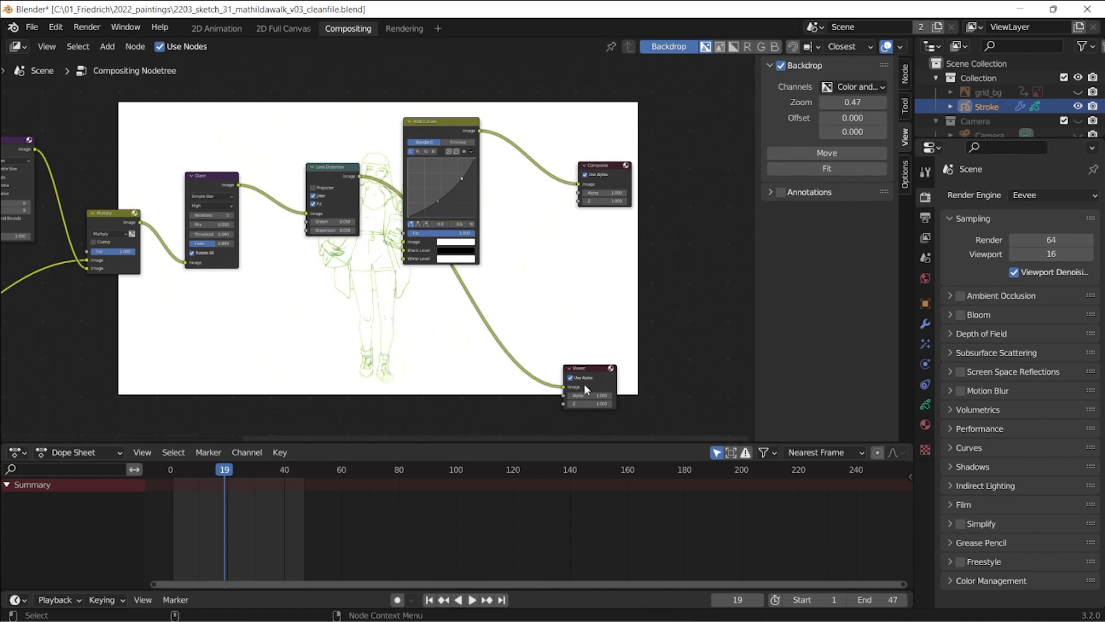
{"action": "left_click_drag", "start_coordinate": [563, 386], "coordinate": [468, 353]}
{"action": "left_click_drag", "start_coordinate": [564, 389], "coordinate": [479, 133]}
{"action": "key", "text": "Escape"}
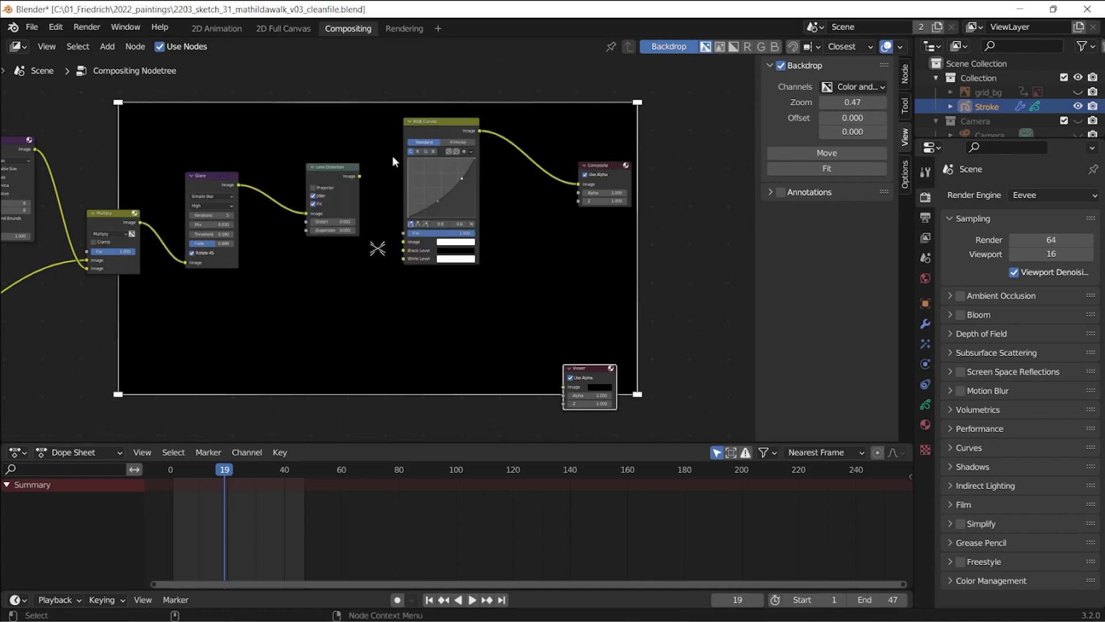
{"action": "left_click_drag", "start_coordinate": [360, 176], "coordinate": [403, 242]}
{"action": "left_click_drag", "start_coordinate": [564, 388], "coordinate": [480, 131]}
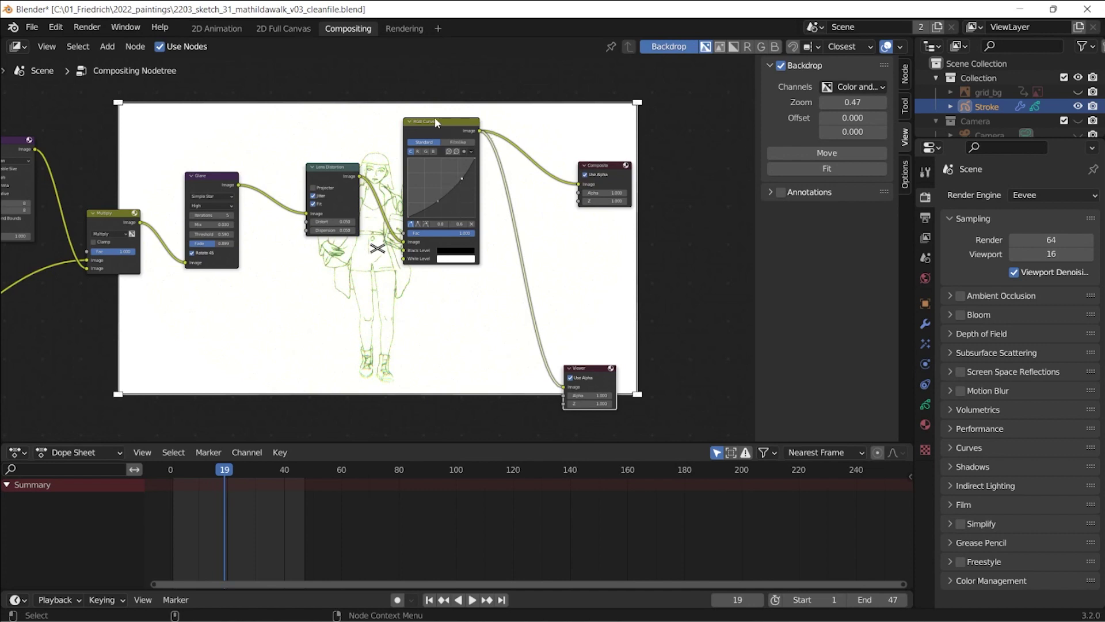
Move the RGB Curves node slightly away from Lens Distortion and look over the node chain
{"action": "left_click_drag", "start_coordinate": [436, 124], "coordinate": [470, 136]}
{"action": "scroll", "coordinate": [400, 271], "scroll_direction": "up", "scroll_amount": 2}
{"action": "scroll", "coordinate": [395, 253], "scroll_direction": "down", "scroll_amount": 3}
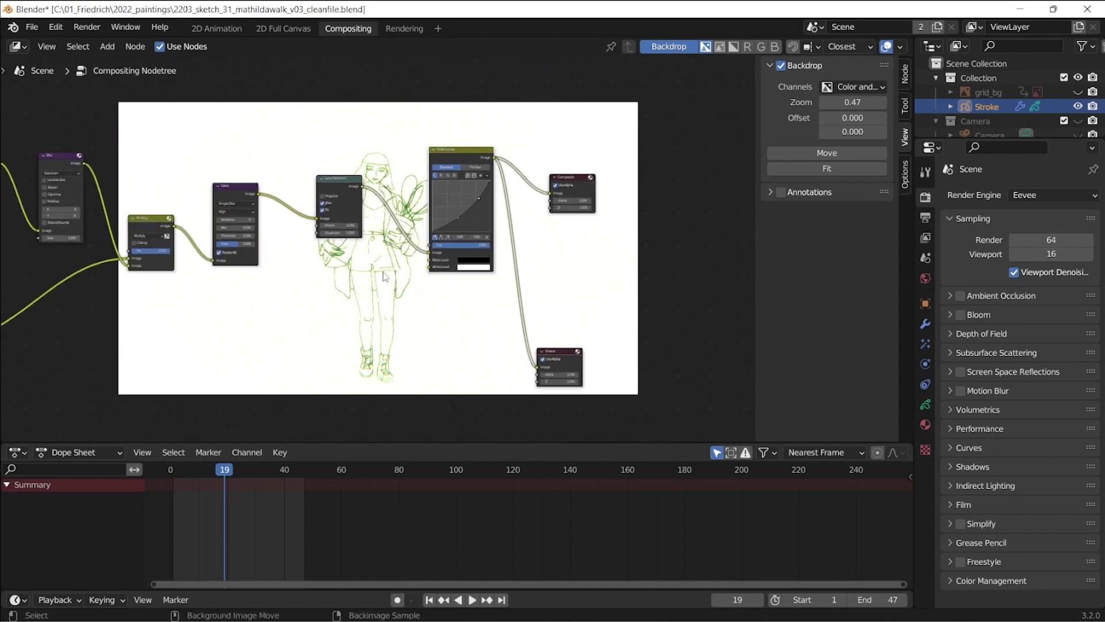
{"action": "middle_click_drag", "start_coordinate": [381, 284], "coordinate": [488, 328]}
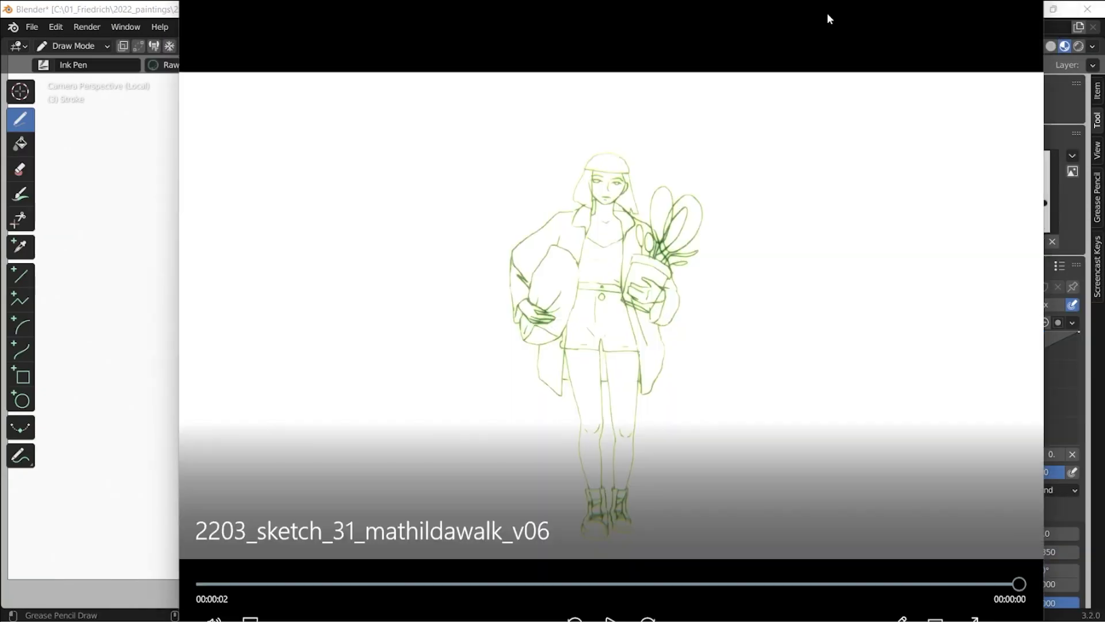
Switch to the video player, maximize it and play the 2203_sketch_31_mathildawalk_v06 render repeatedly
{"action": "mouse_move", "coordinate": [827, 12]}
{"action": "left_mouse_down"}
{"action": "mouse_move", "coordinate": [744, 174]}
{"action": "mouse_move", "coordinate": [711, 77]}
{"action": "left_mouse_up"}
{"action": "double_click", "coordinate": [710, 77]}
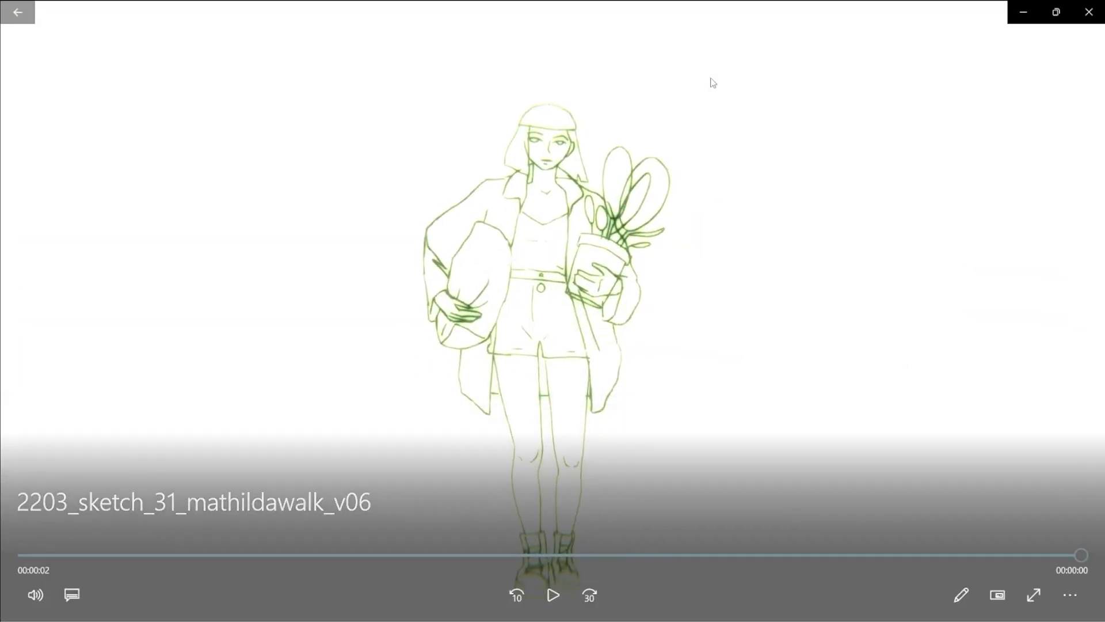
{"action": "left_click", "coordinate": [555, 596]}
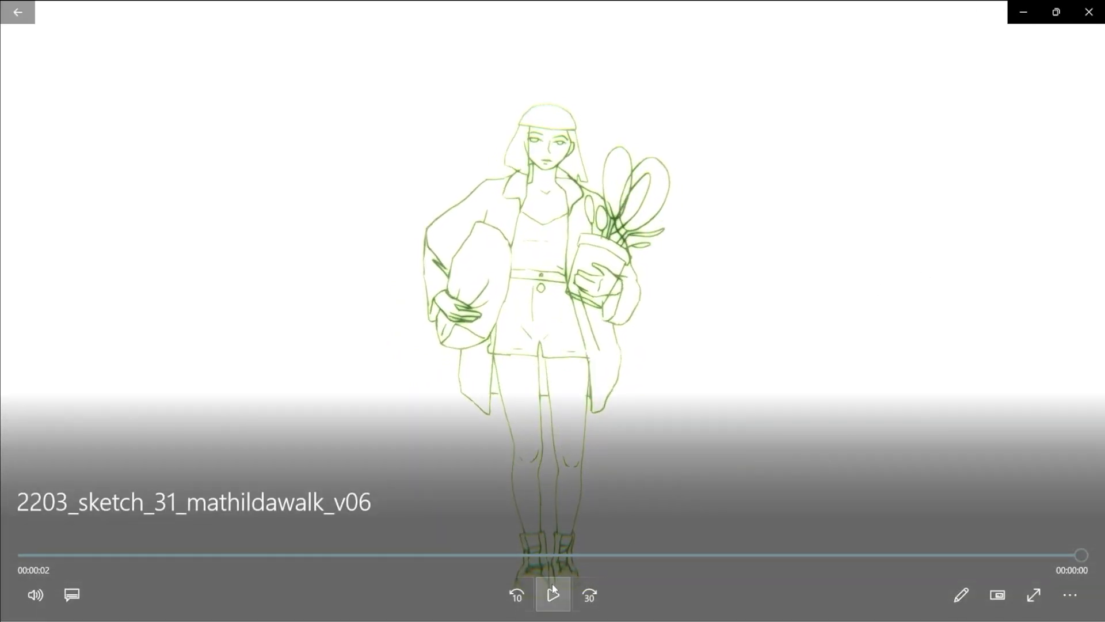
{"action": "left_click", "coordinate": [553, 596]}
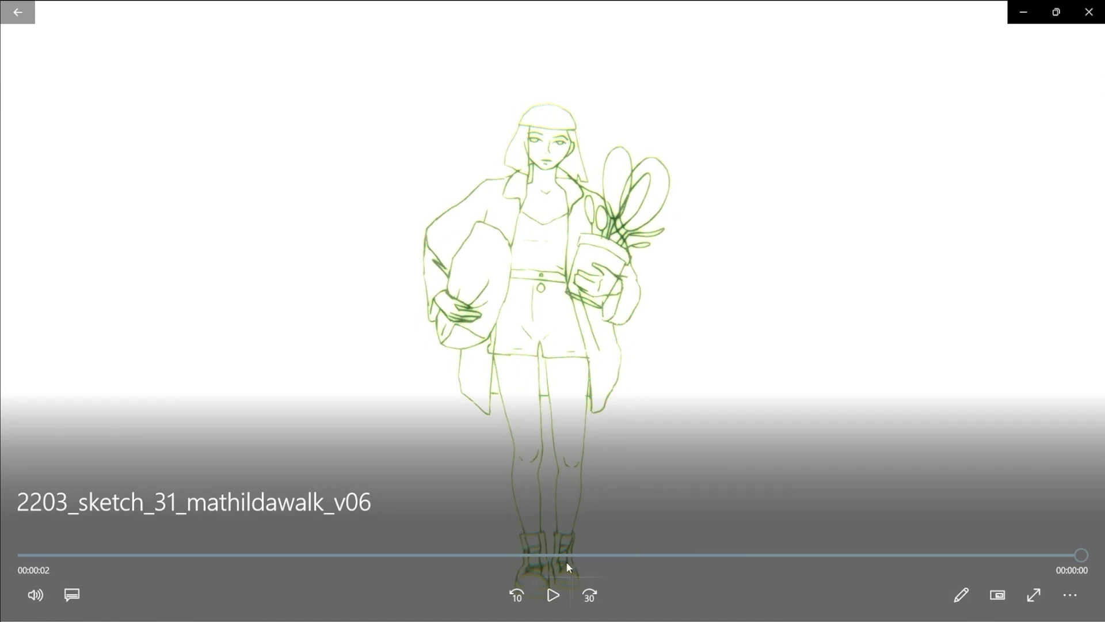
{"action": "left_click", "coordinate": [553, 595]}
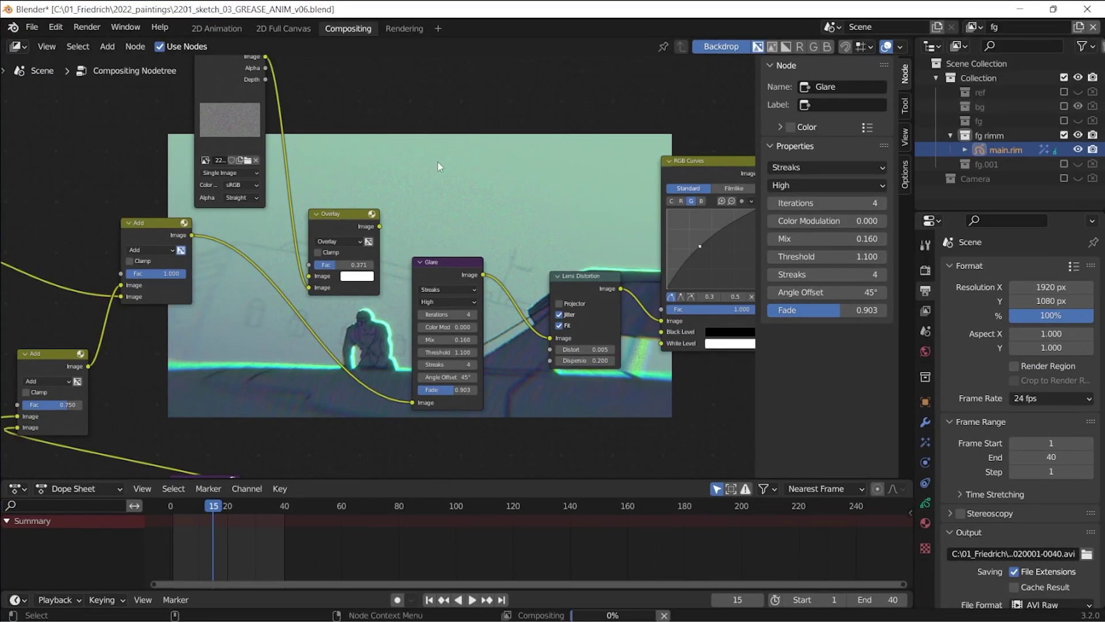
In 2201_sketch_03_GREASE_ANIM_v06.blend, switch to the 2D Animation workspace, preview the animation and go to frame 7
{"action": "left_click", "coordinate": [216, 28]}
{"action": "key", "text": "space"}
{"action": "left_click_drag", "start_coordinate": [350, 432], "coordinate": [229, 442]}
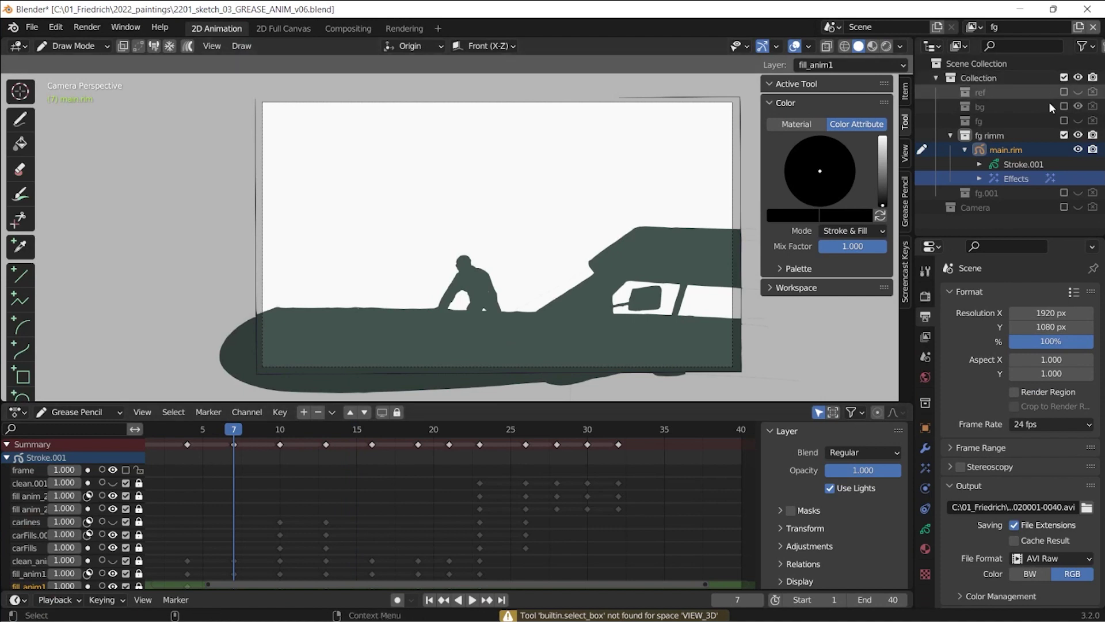
Collapse the fg rimm collection and enable the ref, bg and fg collections in the view layer
{"action": "left_click", "coordinate": [951, 136]}
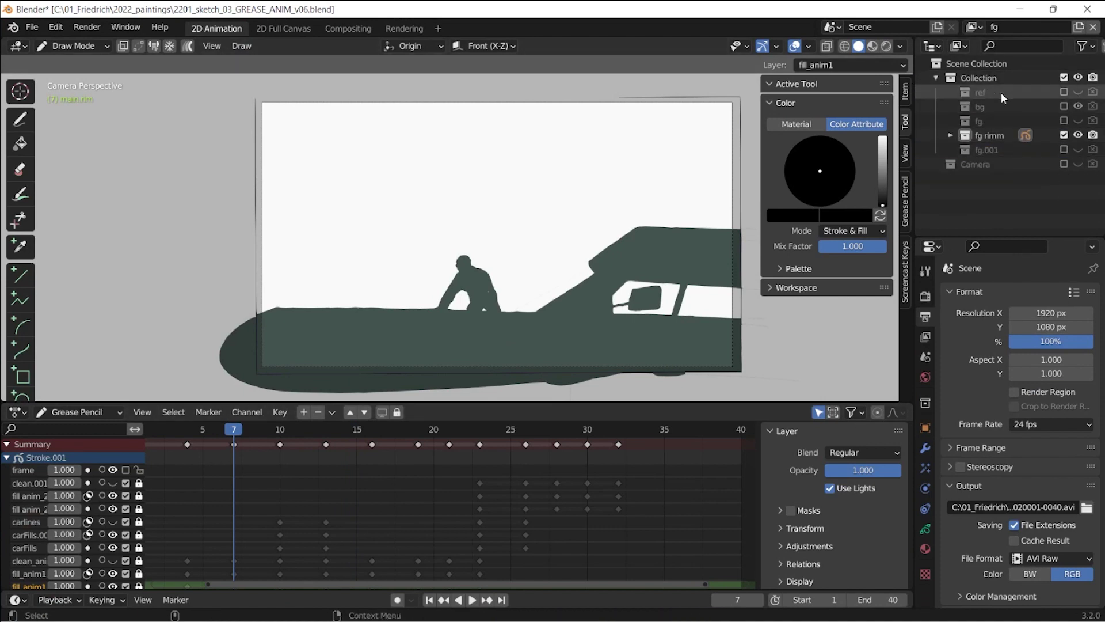
{"action": "left_click", "coordinate": [1063, 106]}
{"action": "left_click", "coordinate": [1068, 106]}
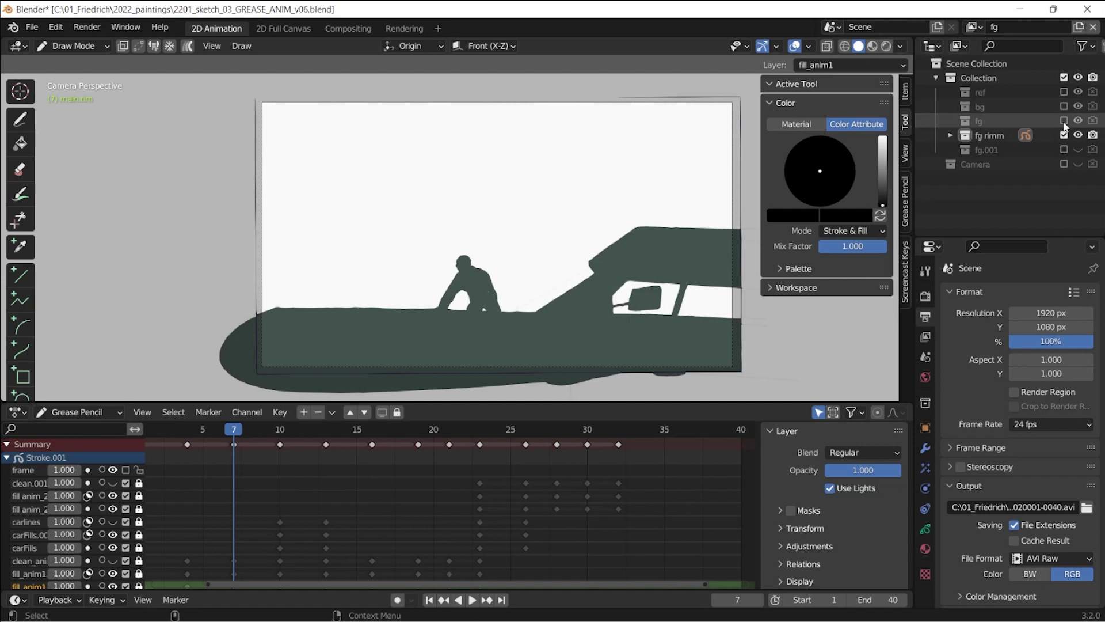
{"action": "left_click_drag", "start_coordinate": [1065, 121], "coordinate": [1065, 92]}
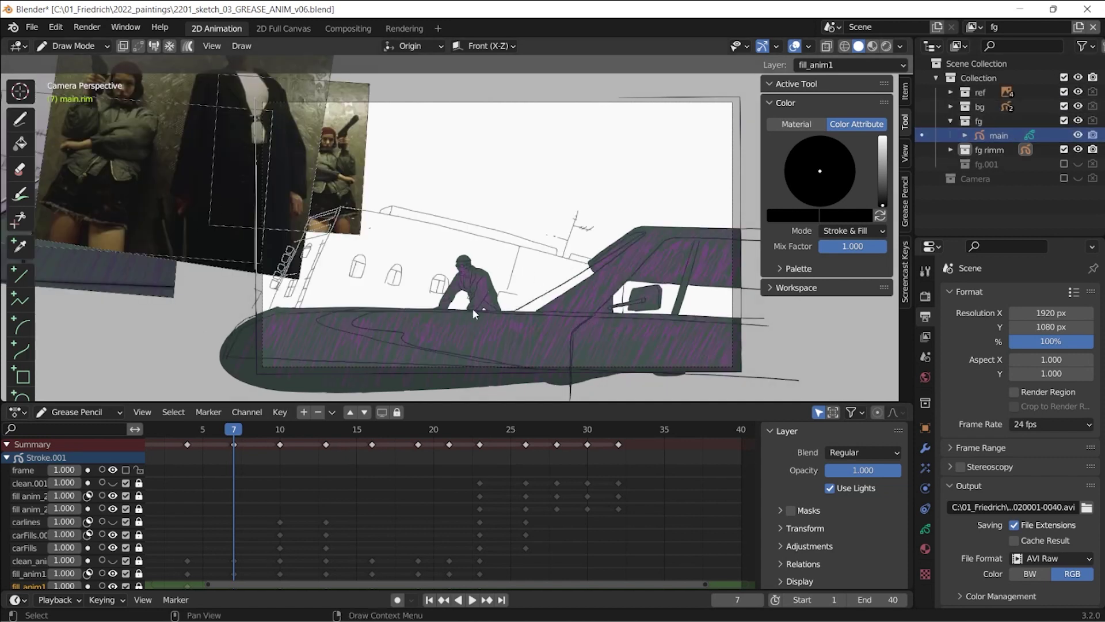
Isolate the fg rimm collection in the viewport and return to the Compositing workspace
{"action": "left_click", "coordinate": [1077, 165]}
{"action": "left_click", "coordinate": [1078, 149], "text": "ctrl"}
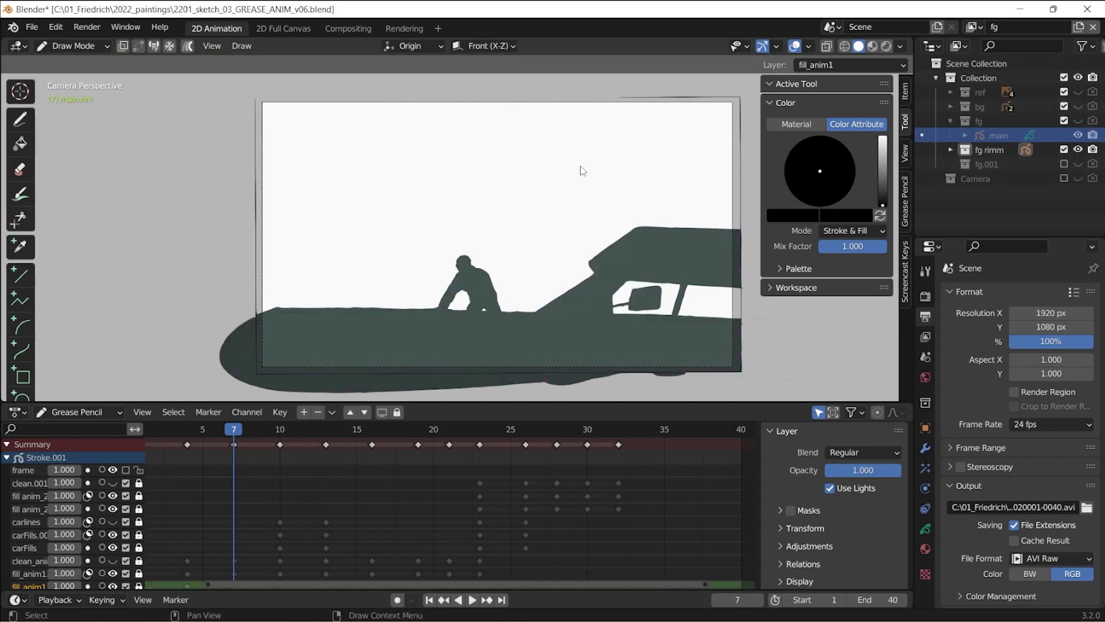
{"action": "left_click", "coordinate": [346, 26]}
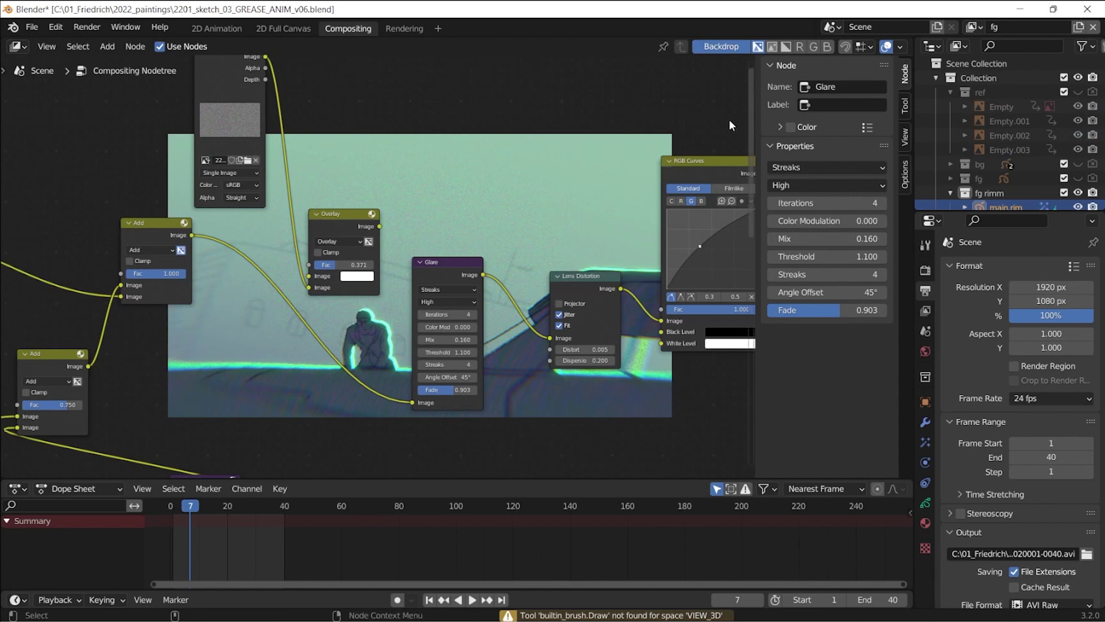
Examine the foreground inputs: the purple gradient image and both ANIMv06 render sequences feeding the Overlay and Blur nodes
{"action": "middle_click_drag", "start_coordinate": [488, 226], "coordinate": [432, 350], "text": "ctrl"}
{"action": "middle_click_drag", "start_coordinate": [311, 319], "coordinate": [516, 244]}
{"action": "middle_click_drag", "start_coordinate": [243, 317], "coordinate": [489, 131]}
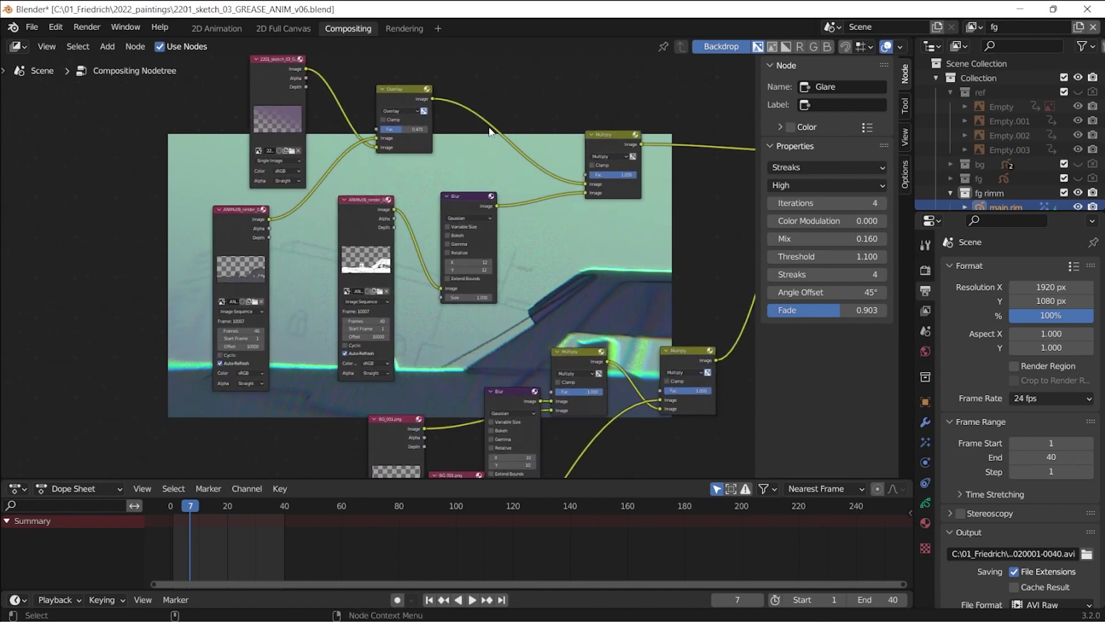
{"action": "left_click", "coordinate": [278, 87]}
{"action": "left_click_drag", "start_coordinate": [272, 57], "coordinate": [256, 71]}
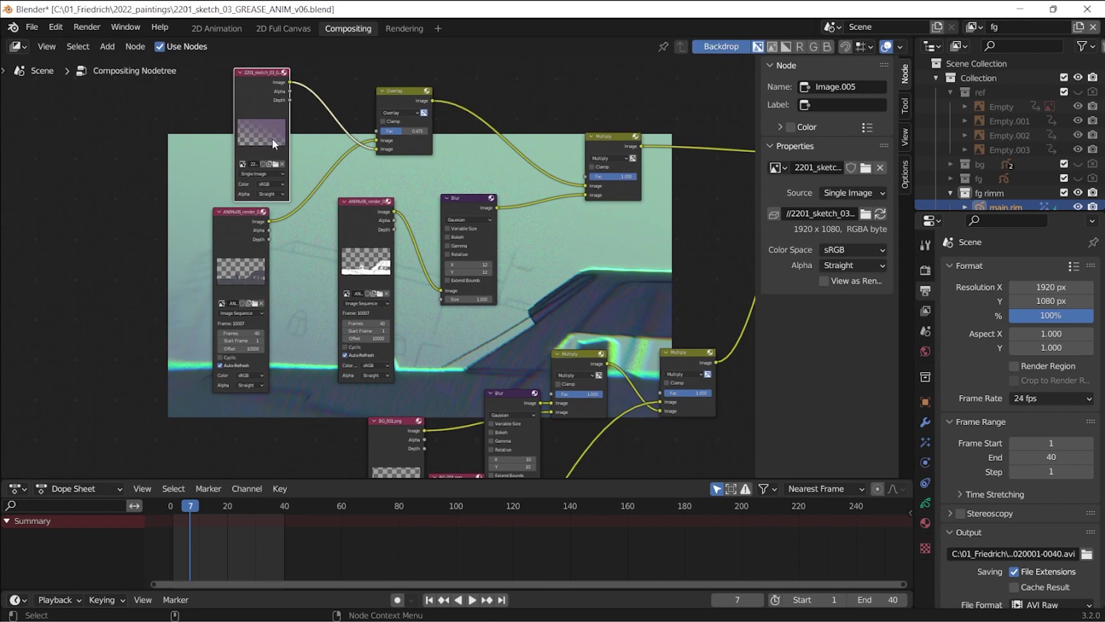
{"action": "left_click", "coordinate": [257, 215]}
{"action": "middle_click_drag", "start_coordinate": [326, 158], "coordinate": [264, 134], "text": "ctrl"}
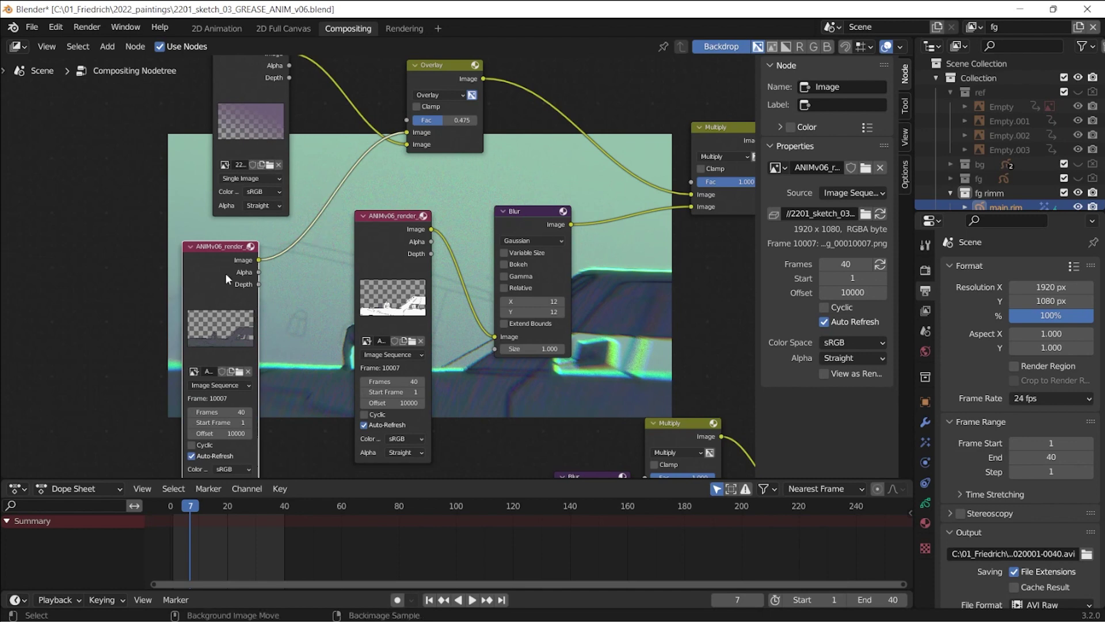
{"action": "middle_click_drag", "start_coordinate": [280, 337], "coordinate": [285, 256]}
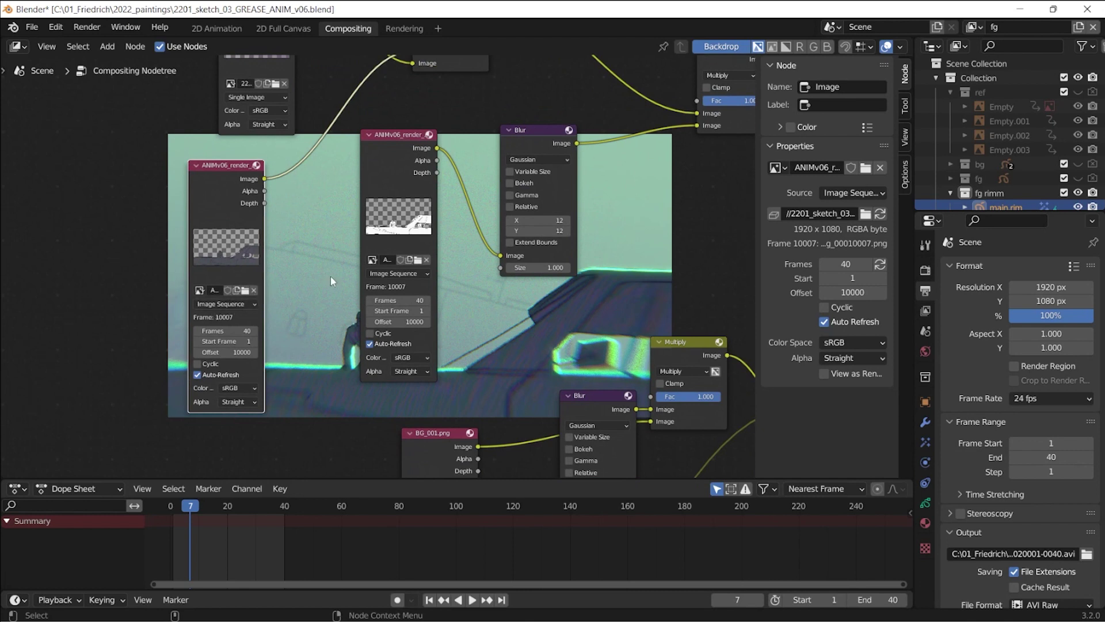
{"action": "left_click_drag", "start_coordinate": [402, 134], "coordinate": [384, 152]}
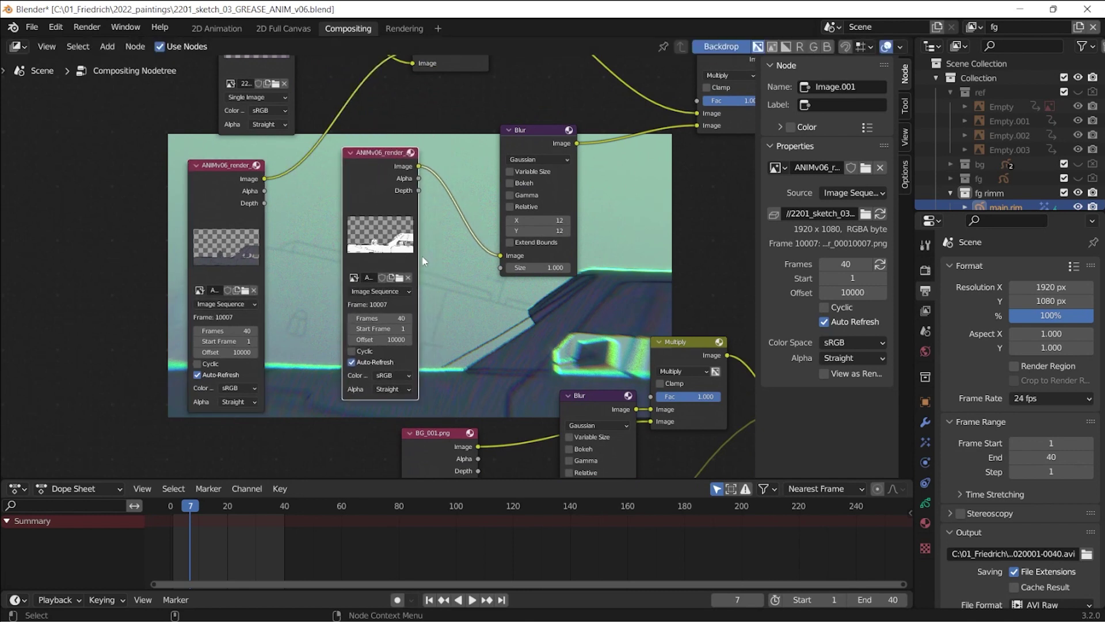
Examine the background inputs: both BG_001.png nodes, their Blur and Multiply nodes, and the light gradient image
{"action": "middle_click_drag", "start_coordinate": [460, 262], "coordinate": [395, 195]}
{"action": "middle_click_drag", "start_coordinate": [528, 286], "coordinate": [408, 198]}
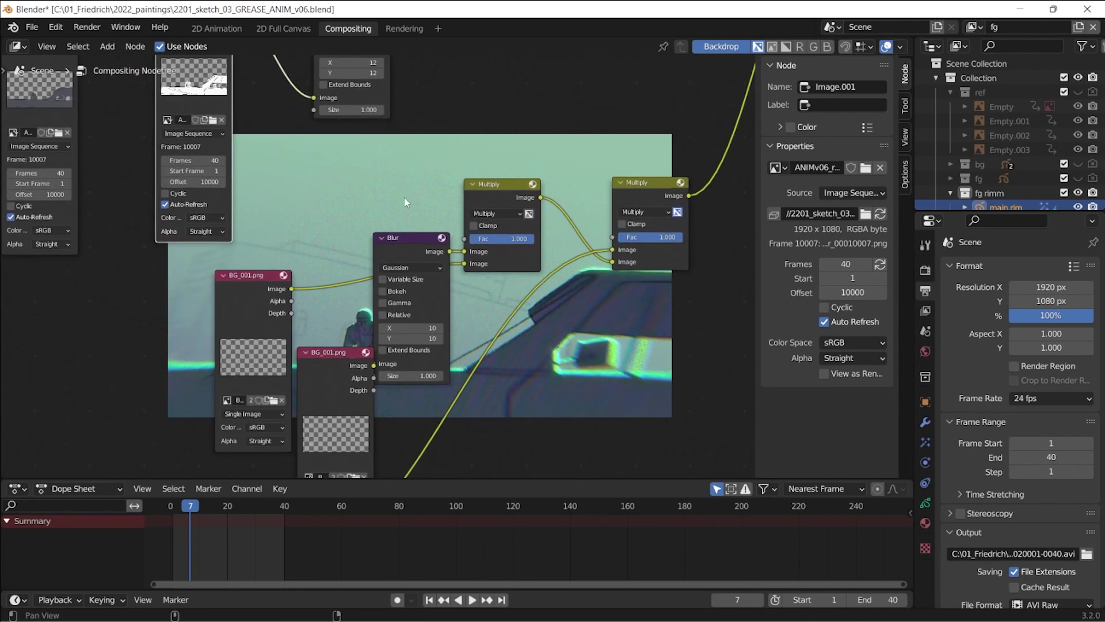
{"action": "left_click_drag", "start_coordinate": [270, 277], "coordinate": [248, 277]}
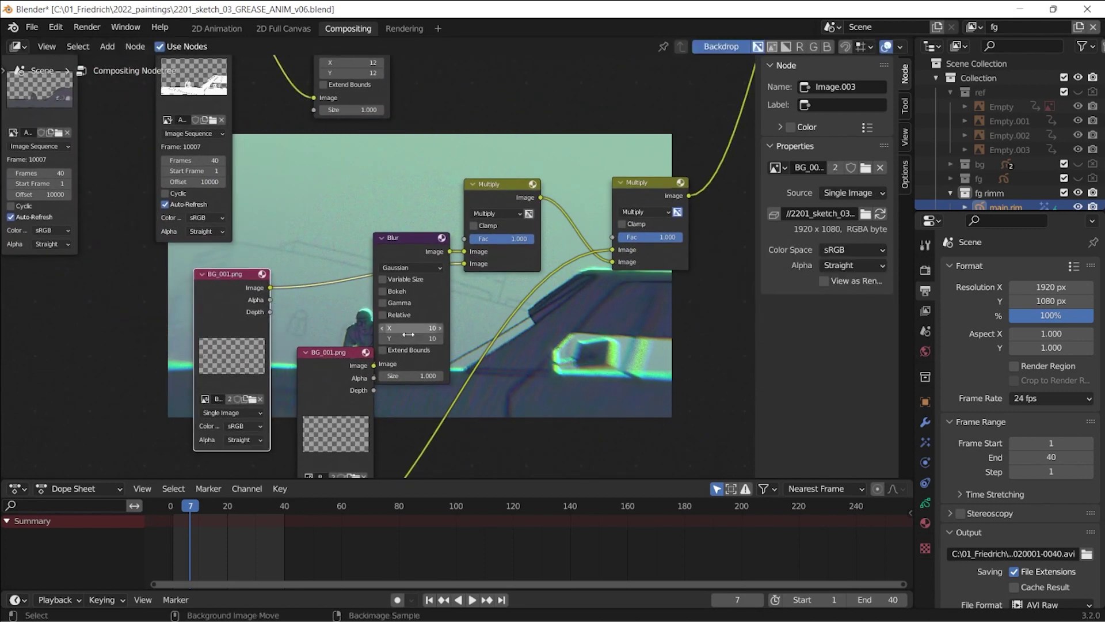
{"action": "middle_click_drag", "start_coordinate": [470, 332], "coordinate": [374, 253]}
{"action": "middle_click_drag", "start_coordinate": [263, 409], "coordinate": [135, 404]}
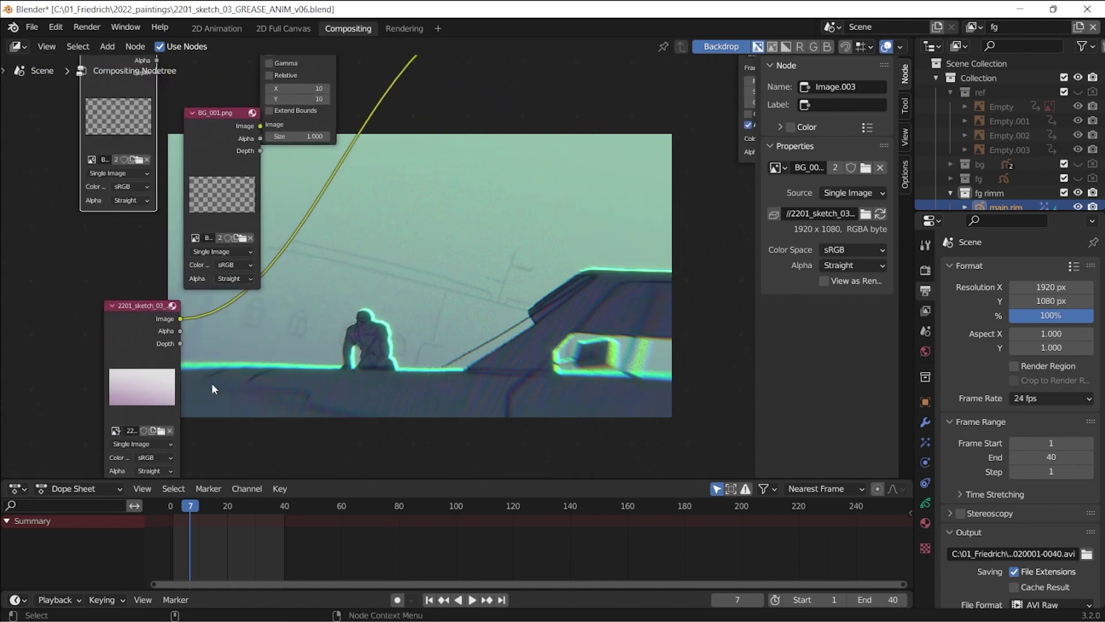
{"action": "middle_click_drag", "start_coordinate": [468, 217], "coordinate": [414, 403]}
{"action": "middle_click_drag", "start_coordinate": [443, 281], "coordinate": [410, 376]}
{"action": "middle_click_drag", "start_coordinate": [187, 294], "coordinate": [249, 266]}
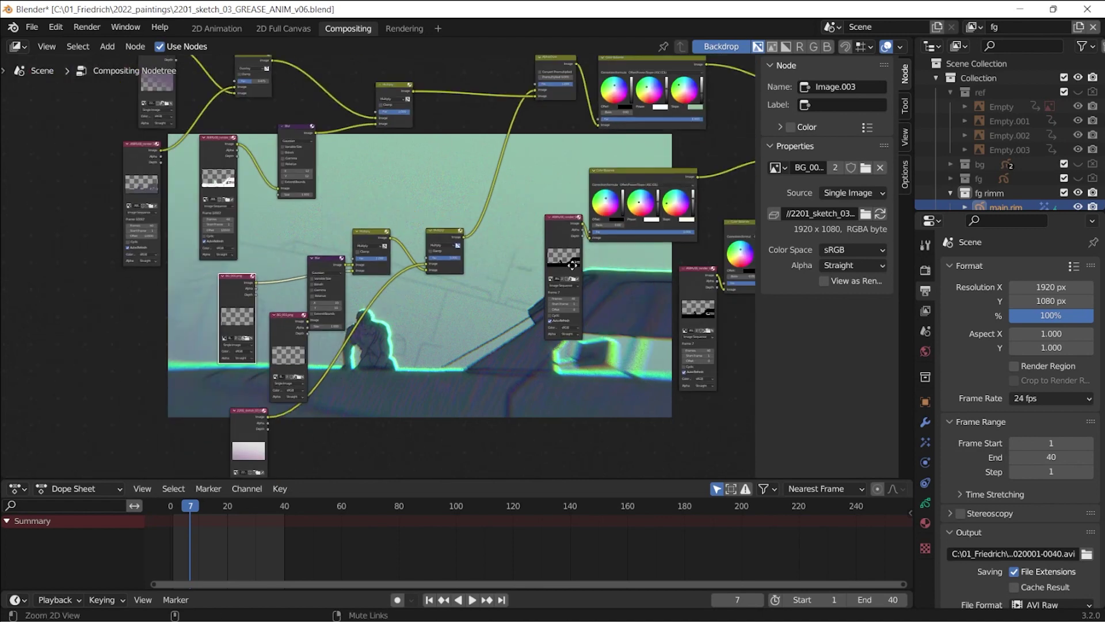
Bring the whole compositing node tree into view and set the current frame to 17
{"action": "scroll", "coordinate": [621, 153], "scroll_direction": "down", "scroll_amount": 4}
{"action": "middle_click_drag", "start_coordinate": [541, 182], "coordinate": [451, 252]}
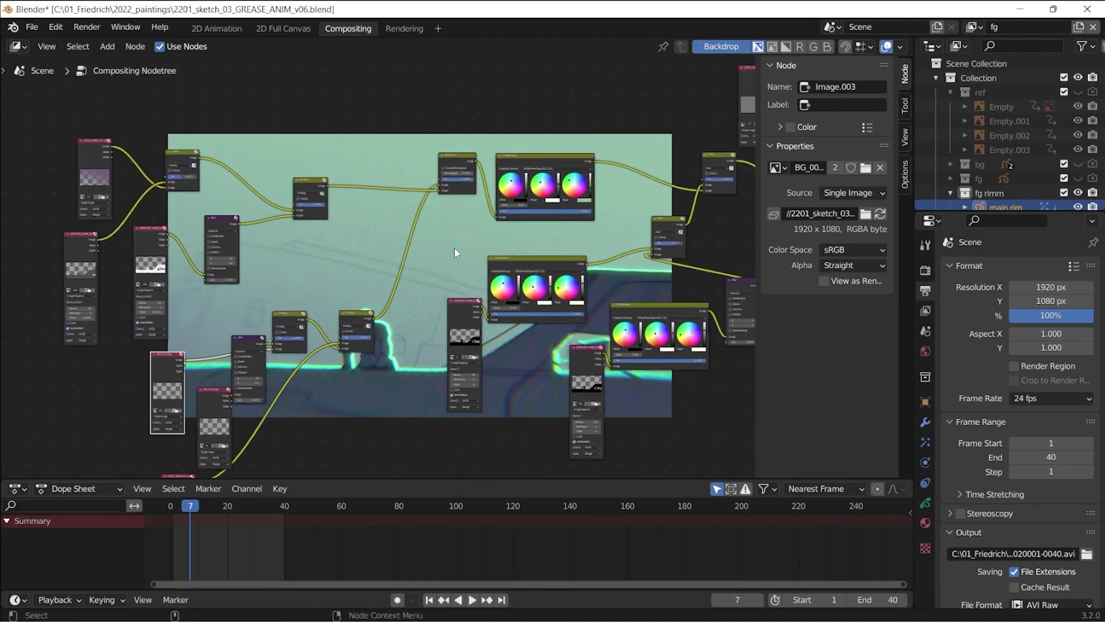
{"action": "scroll", "coordinate": [454, 248], "scroll_direction": "up", "scroll_amount": 2}
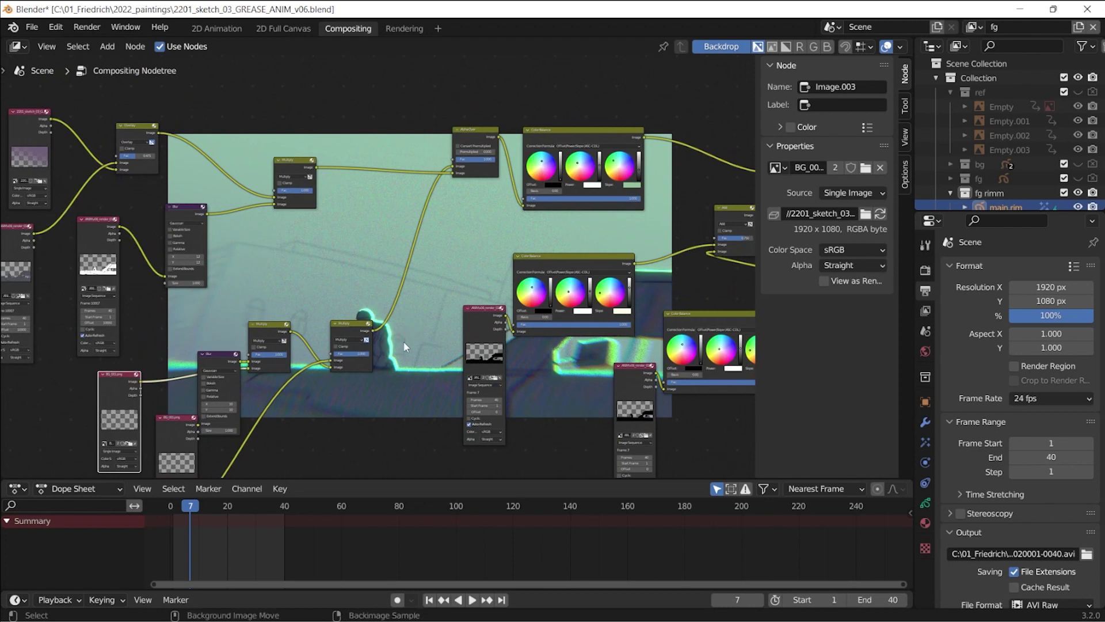
{"action": "left_click_drag", "start_coordinate": [201, 505], "coordinate": [219, 508]}
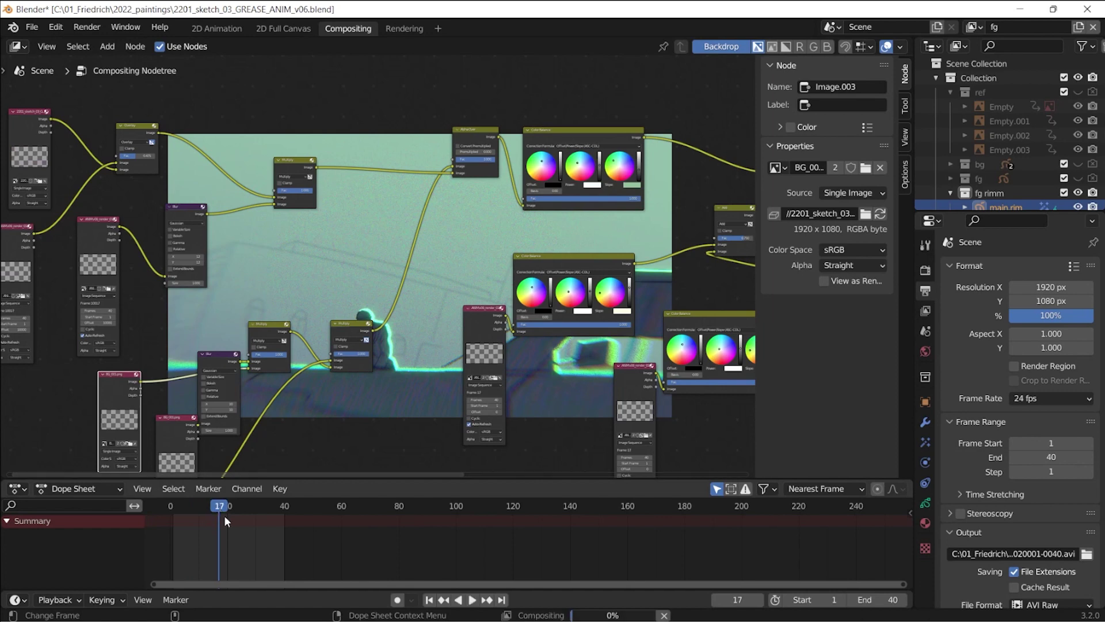
Examine the node tree from the Color Balance nodes through to Glare, Lens Distortion and RGB Curves
{"action": "middle_click_drag", "start_coordinate": [533, 357], "coordinate": [426, 372]}
{"action": "left_click_drag", "start_coordinate": [438, 160], "coordinate": [450, 152]}
{"action": "left_click_drag", "start_coordinate": [427, 284], "coordinate": [433, 285]}
{"action": "left_click_drag", "start_coordinate": [342, 339], "coordinate": [320, 361]}
{"action": "middle_click_drag", "start_coordinate": [434, 285], "coordinate": [354, 235]}
{"action": "left_click_drag", "start_coordinate": [612, 278], "coordinate": [600, 286]}
{"action": "middle_click_drag", "start_coordinate": [612, 211], "coordinate": [466, 264]}
{"action": "scroll", "coordinate": [466, 264], "scroll_direction": "up", "scroll_amount": 4}
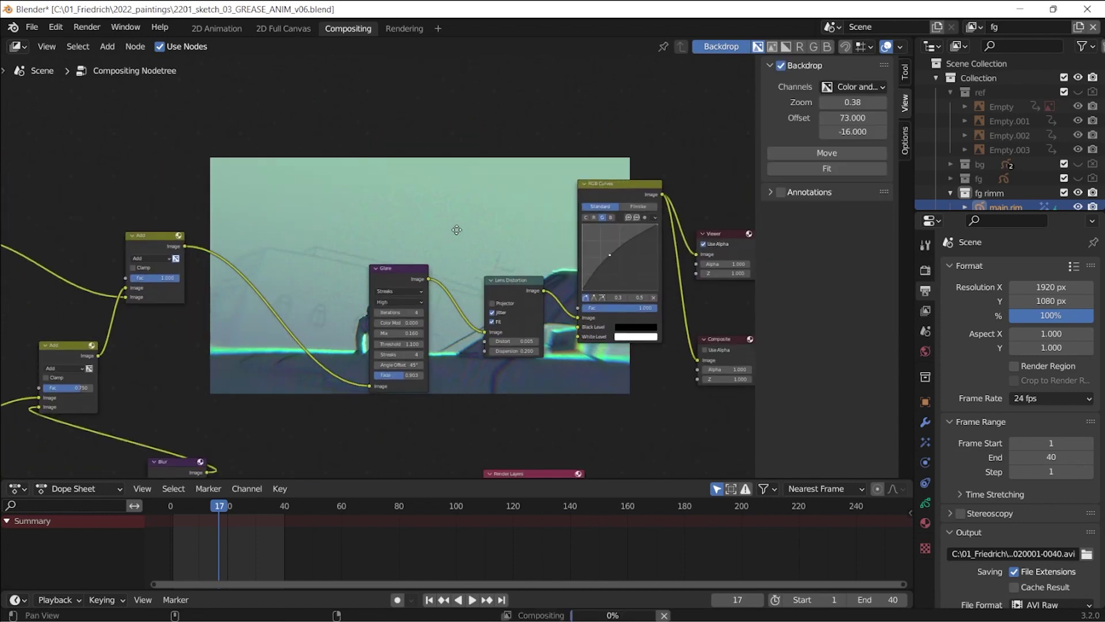
Move Glare toward the Add node and link Add's Image output directly to Lens Distortion's Image input, bypassing Glare
{"action": "middle_click_drag", "start_coordinate": [458, 233], "coordinate": [434, 203]}
{"action": "scroll", "coordinate": [436, 207], "scroll_direction": "up", "scroll_amount": 2}
{"action": "left_click_drag", "start_coordinate": [382, 227], "coordinate": [230, 221]}
{"action": "mouse_move", "coordinate": [298, 304]}
{"action": "middle_mouse_down", "text": "ctrl"}
{"action": "mouse_move", "coordinate": [298, 268]}
{"action": "mouse_move", "coordinate": [299, 325]}
{"action": "middle_mouse_up", "text": "ctrl"}
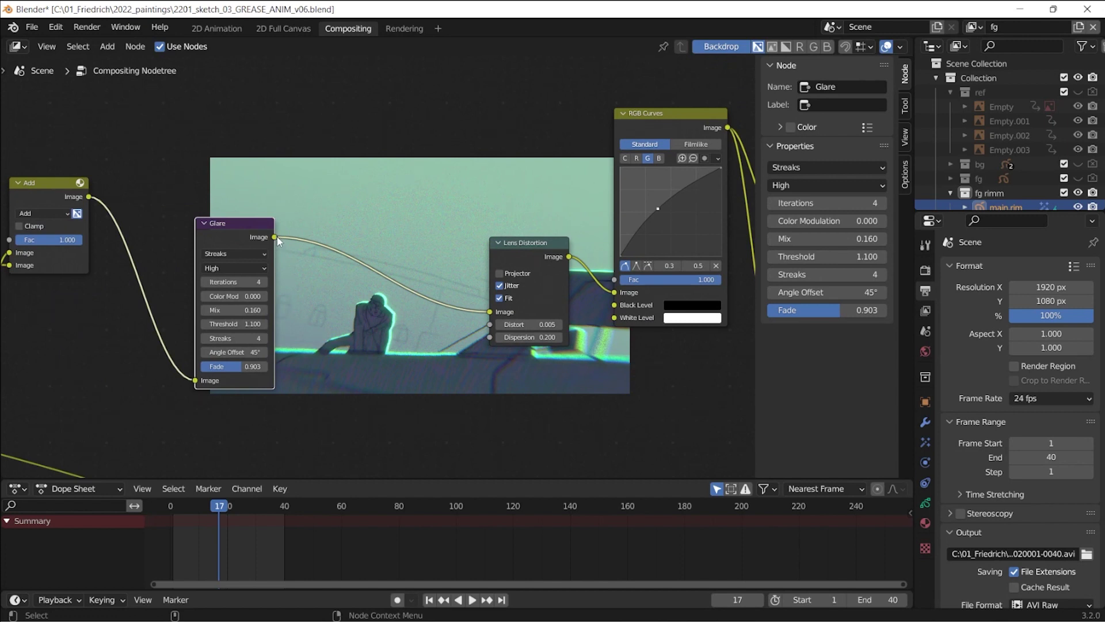
{"action": "mouse_move", "coordinate": [276, 240]}
{"action": "left_mouse_down"}
{"action": "mouse_move", "coordinate": [173, 229]}
{"action": "mouse_move", "coordinate": [288, 227]}
{"action": "left_mouse_up"}
{"action": "key", "text": "Escape"}
{"action": "left_click_drag", "start_coordinate": [490, 315], "coordinate": [89, 197]}
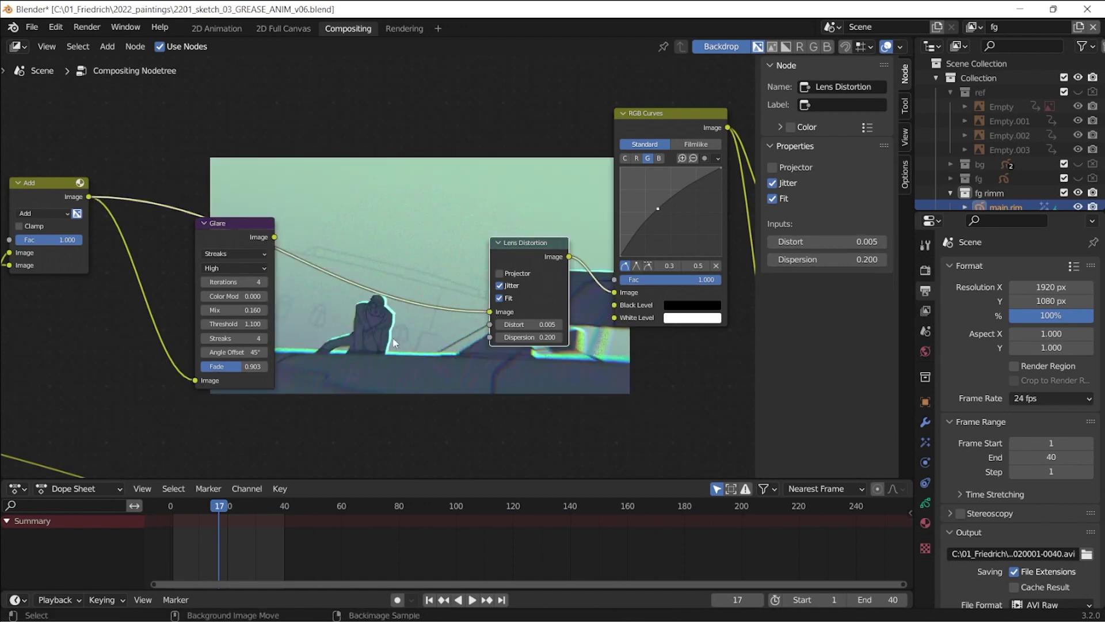
{"action": "mouse_move", "coordinate": [394, 345]}
{"action": "middle_mouse_down"}
{"action": "mouse_move", "coordinate": [354, 328]}
{"action": "mouse_move", "coordinate": [421, 337]}
{"action": "mouse_move", "coordinate": [402, 328]}
{"action": "middle_mouse_up"}
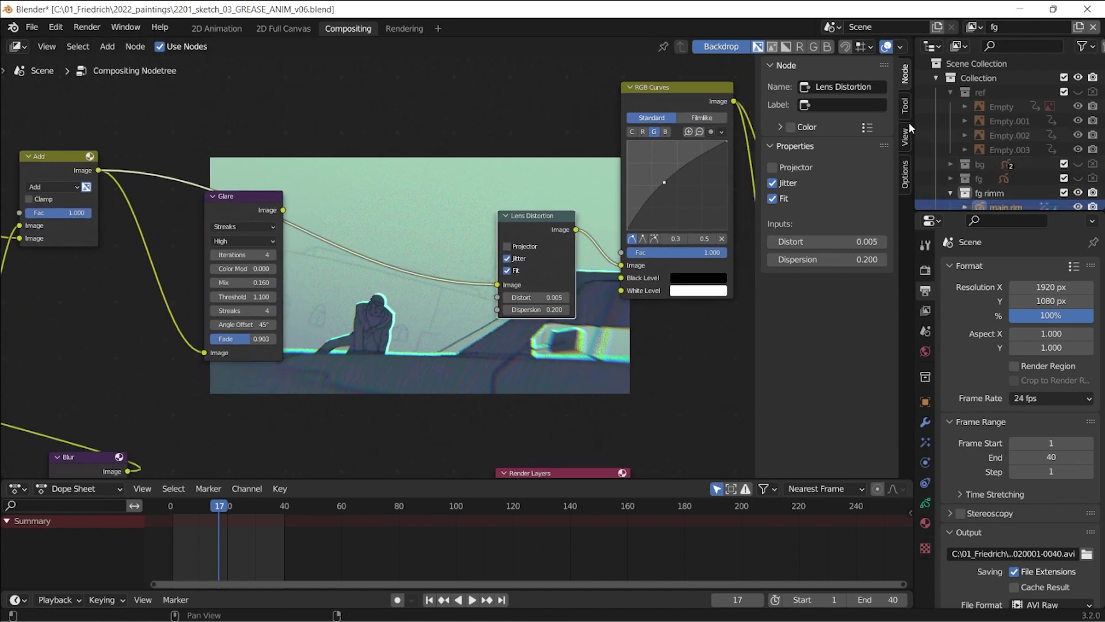
Fit the backdrop image to the node editor area
{"action": "left_click", "coordinate": [905, 106]}
{"action": "left_click", "coordinate": [905, 137]}
{"action": "left_click", "coordinate": [828, 168]}
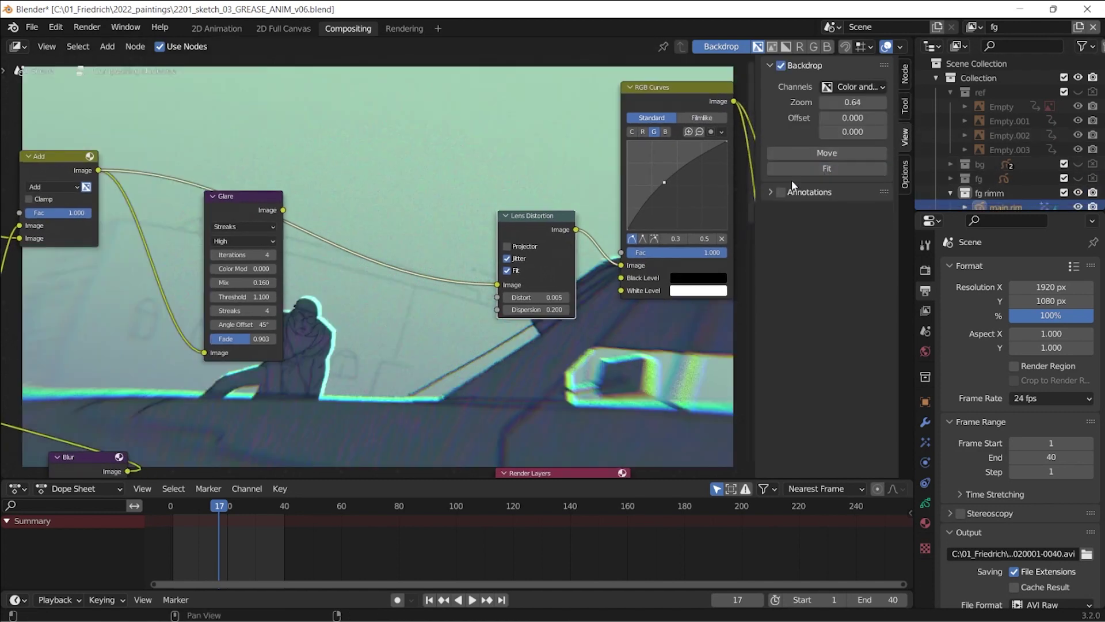
Set the backdrop's horizontal offset to 80.7 and reconnect Glare's Image output to Lens Distortion's Image input
{"action": "left_click_drag", "start_coordinate": [852, 117], "coordinate": [874, 119]}
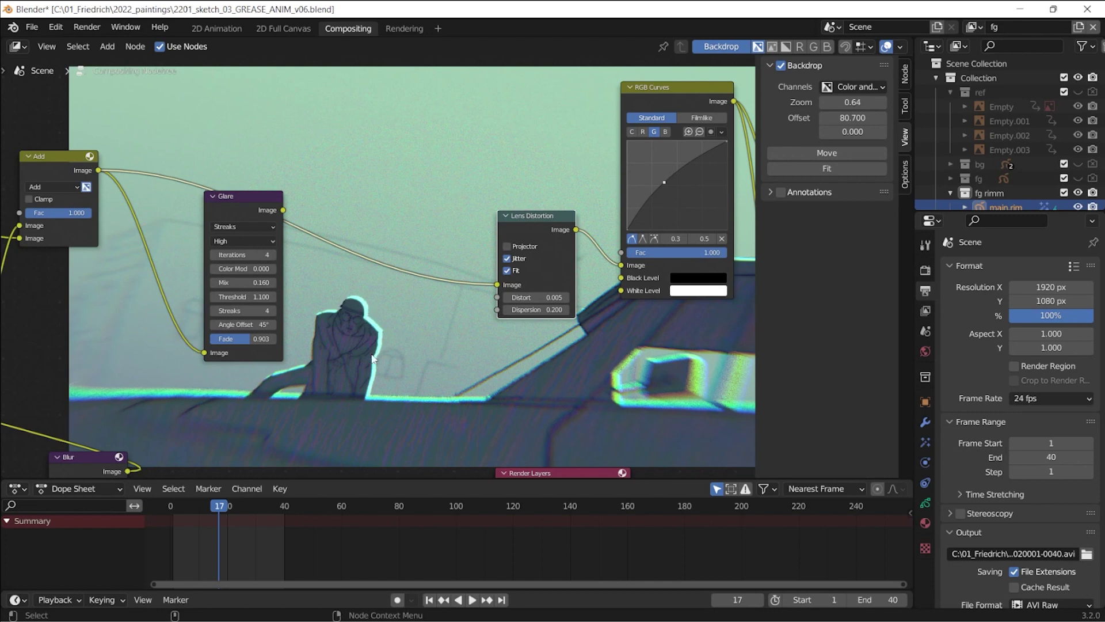
{"action": "left_click_drag", "start_coordinate": [99, 171], "coordinate": [337, 162]}
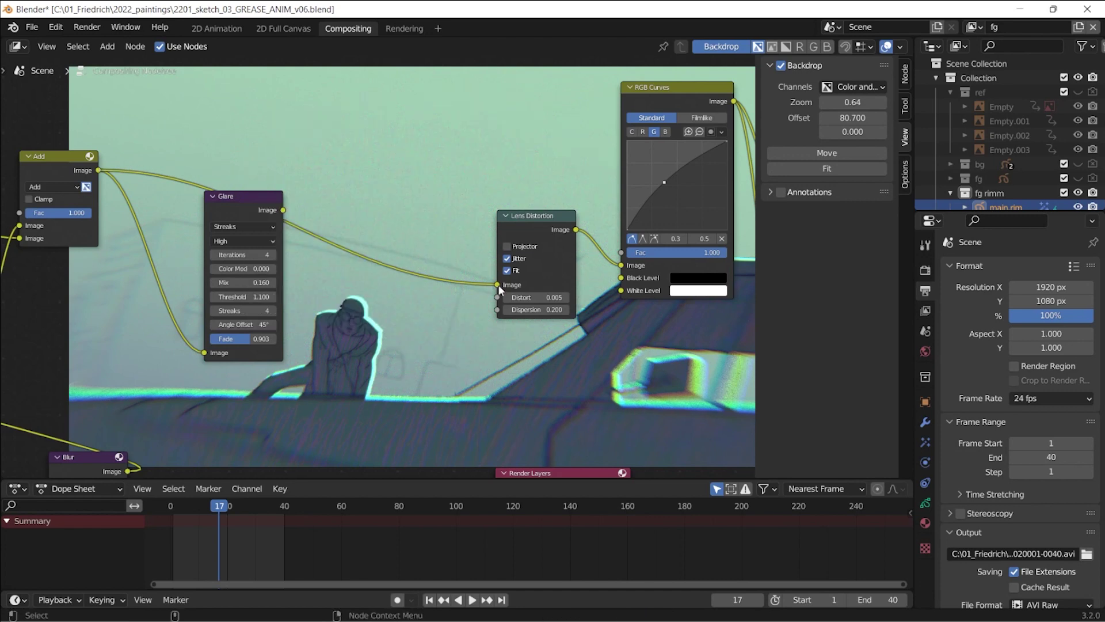
{"action": "left_click_drag", "start_coordinate": [497, 284], "coordinate": [284, 210]}
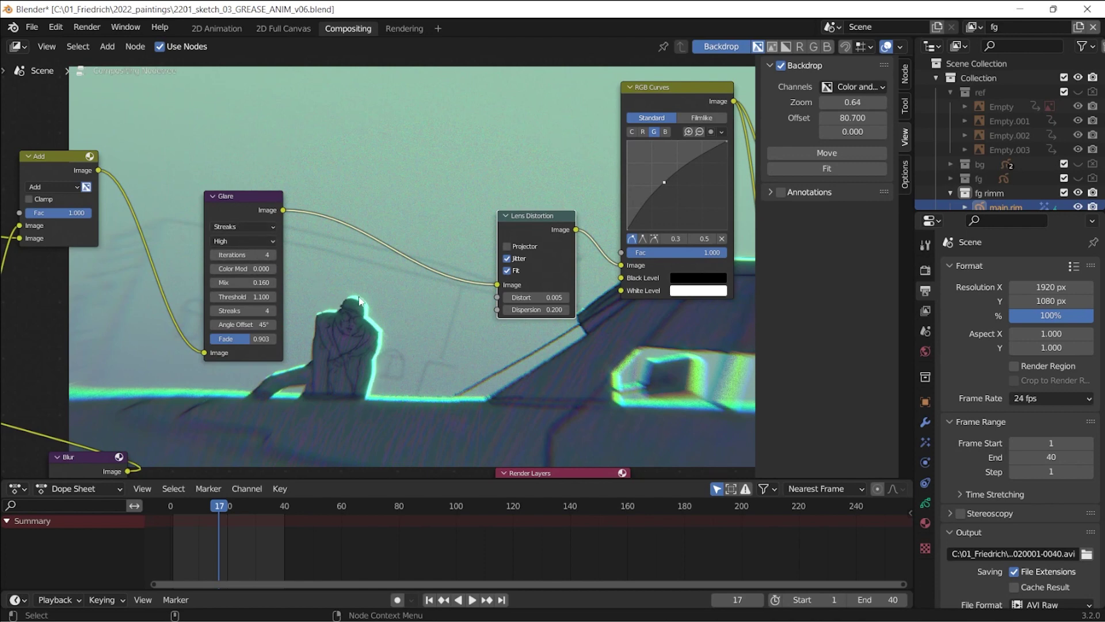
Switch the Glare node's type to Simple Star and adjust the control point of the RGB Curves node
{"action": "left_click", "coordinate": [254, 227]}
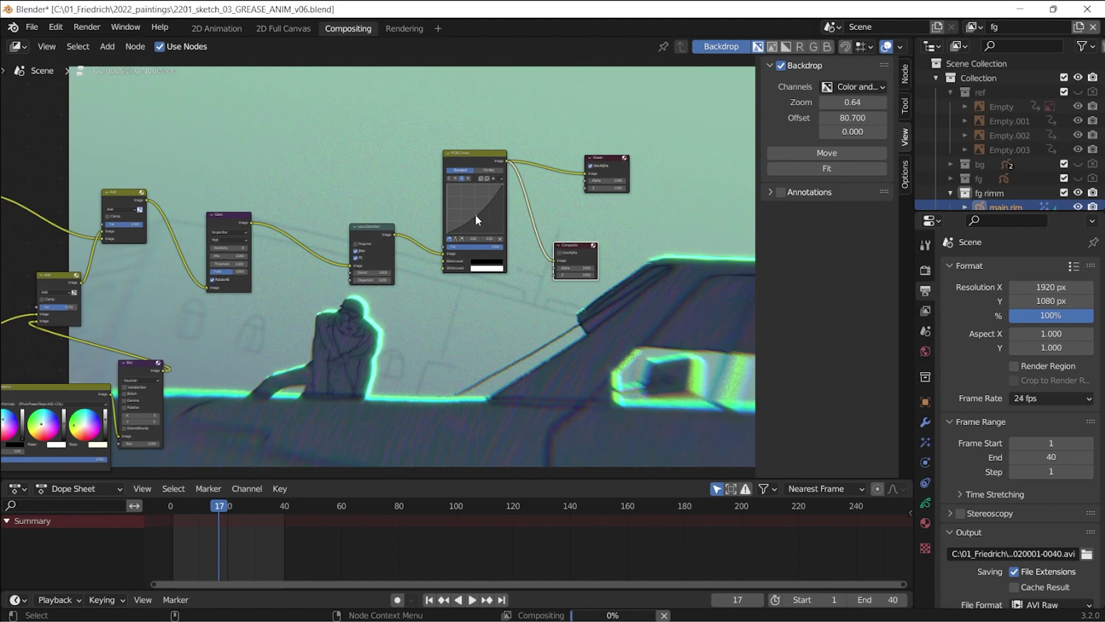
{"action": "left_click_drag", "start_coordinate": [476, 216], "coordinate": [467, 205]}
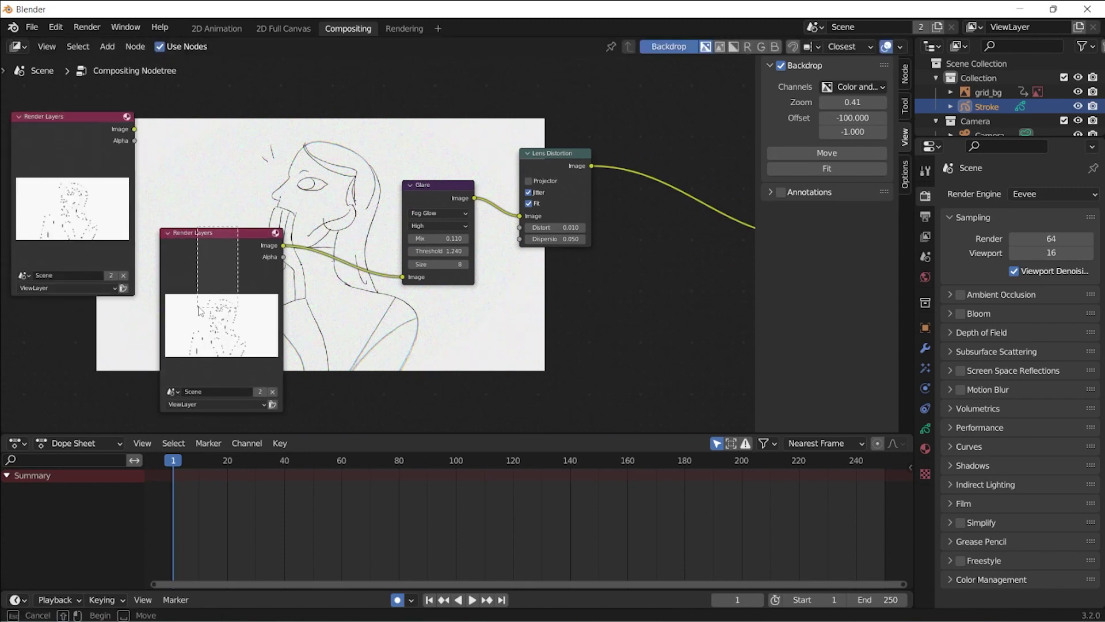
Move the second Render Layers node lower and add a Blur node beside the upper Render Layers node
{"action": "left_click_drag", "start_coordinate": [200, 289], "coordinate": [195, 315]}
{"action": "key", "text": "shift+a"}
{"action": "left_click", "coordinate": [185, 159]}
{"action": "type", "text": "blu"}
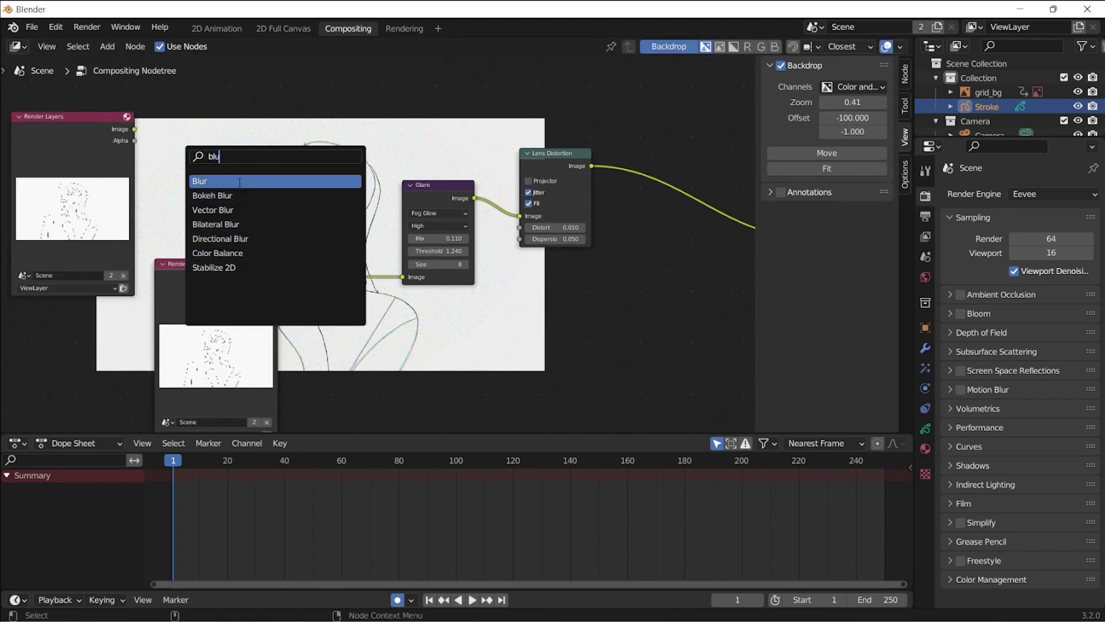
{"action": "left_click", "coordinate": [242, 181]}
{"action": "left_click_drag", "start_coordinate": [216, 264], "coordinate": [170, 353]}
{"action": "left_click_drag", "start_coordinate": [291, 101], "coordinate": [227, 114]}
Add a Mix node before Glare, set it to Multiply, and feed Blur's output into its second Image input
{"action": "key", "text": "shift+a"}
{"action": "left_click", "coordinate": [315, 180]}
{"action": "type", "text": "mix"}
{"action": "left_click", "coordinate": [345, 202]}
{"action": "left_click", "coordinate": [346, 187]}
{"action": "left_click", "coordinate": [340, 201]}
{"action": "left_click", "coordinate": [337, 239]}
{"action": "left_click_drag", "start_coordinate": [336, 174], "coordinate": [325, 244]}
{"action": "left_click_drag", "start_coordinate": [271, 127], "coordinate": [290, 317]}
Set the Blur node's X and Y to 13 and Size to 0.940, with the backdrop zoomed to 1.49
{"action": "left_click_drag", "start_coordinate": [264, 164], "coordinate": [250, 201]}
{"action": "left_click_drag", "start_coordinate": [211, 210], "coordinate": [227, 212]}
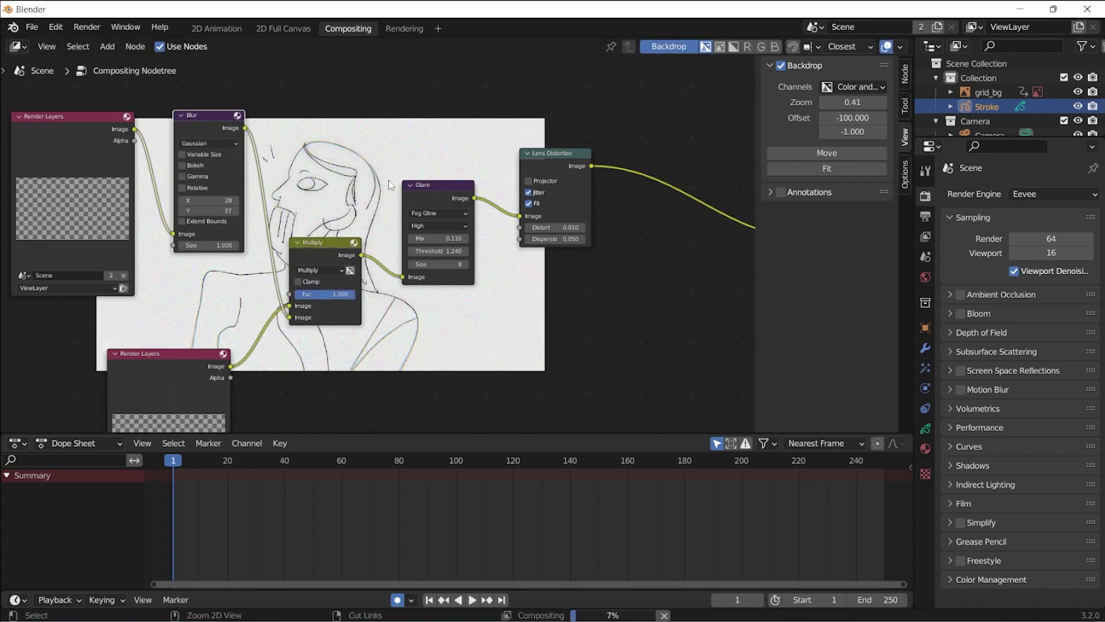
{"action": "left_click_drag", "start_coordinate": [853, 103], "coordinate": [878, 102]}
{"action": "middle_click_drag", "start_coordinate": [356, 149], "coordinate": [460, 253]}
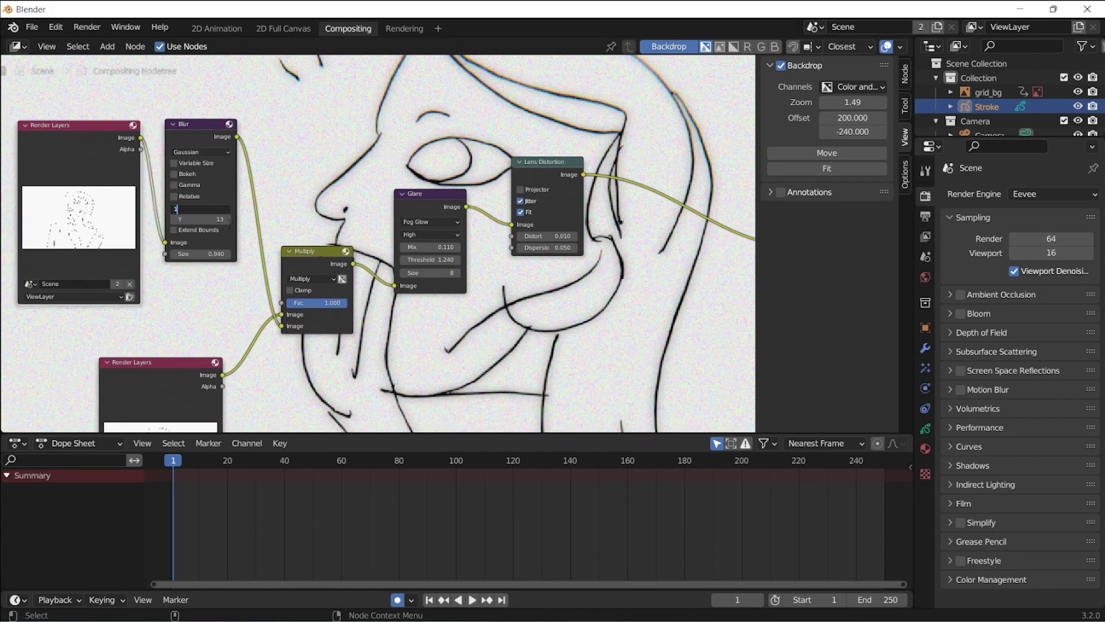
{"action": "type", "text": "3"}
{"action": "key", "text": "Return"}
{"action": "left_click", "coordinate": [246, 231]}
Fit the backdrop to the node editor area and spread the upper Render Layers and Blur nodes apart
{"action": "middle_click_drag", "start_coordinate": [245, 231], "coordinate": [245, 271], "text": "ctrl"}
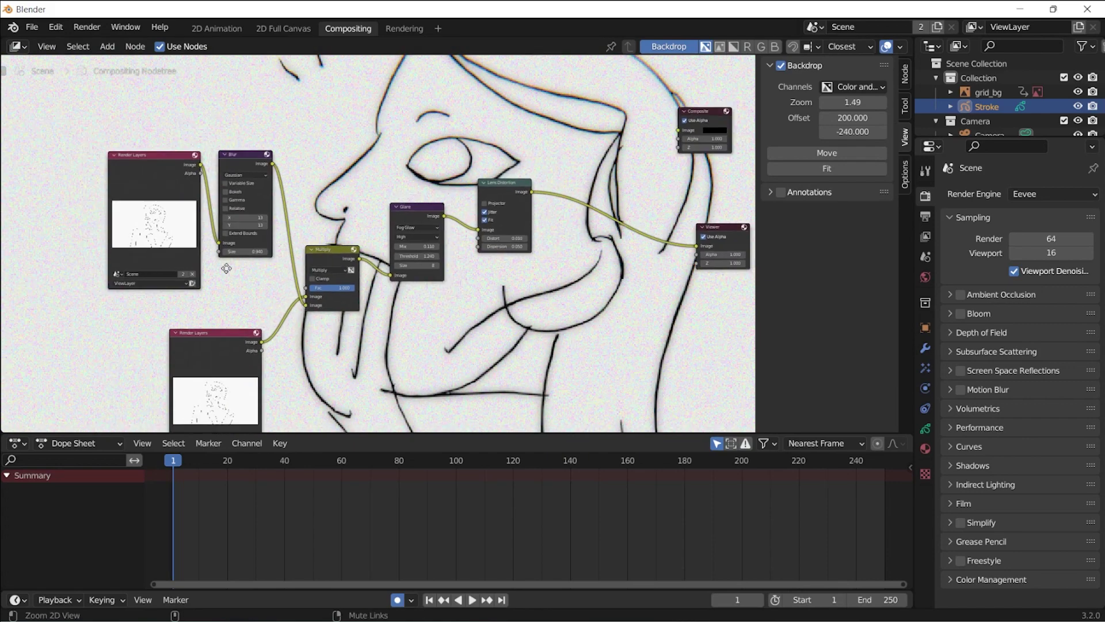
{"action": "middle_click_drag", "start_coordinate": [322, 253], "coordinate": [246, 253]}
{"action": "middle_click_drag", "start_coordinate": [246, 253], "coordinate": [246, 288], "text": "ctrl"}
{"action": "left_click", "coordinate": [826, 168]}
{"action": "left_click_drag", "start_coordinate": [152, 170], "coordinate": [115, 171]}
{"action": "left_click_drag", "start_coordinate": [228, 166], "coordinate": [217, 160]}
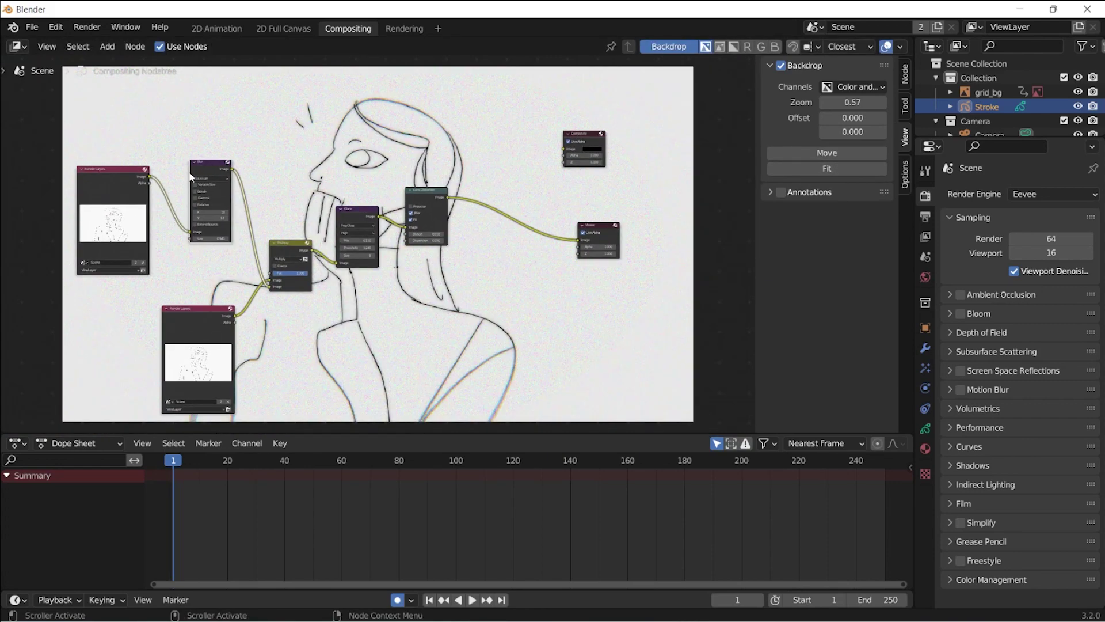
Add an RGB Curves node after Lens Distortion, feeding both the Composite and Viewer nodes
{"action": "left_click_drag", "start_coordinate": [424, 193], "coordinate": [417, 194]}
{"action": "key", "text": "shift+a"}
{"action": "left_click", "coordinate": [478, 210]}
{"action": "type", "text": "rgb"}
{"action": "left_click", "coordinate": [487, 269]}
{"action": "left_click", "coordinate": [492, 204]}
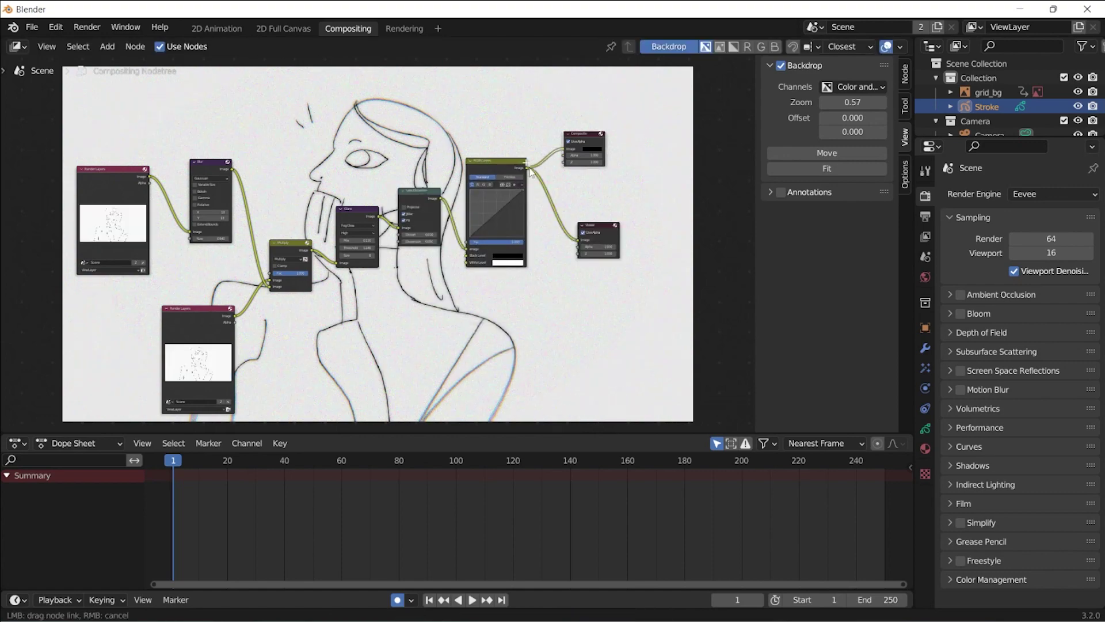
Shape the combined curve in RGB Curves into an S with one lower and one upper control point
{"action": "scroll", "coordinate": [509, 204], "scroll_direction": "up", "scroll_amount": 6}
{"action": "middle_click_drag", "start_coordinate": [509, 204], "coordinate": [478, 328]}
{"action": "left_click_drag", "start_coordinate": [474, 331], "coordinate": [479, 314]}
{"action": "left_click_drag", "start_coordinate": [435, 362], "coordinate": [433, 355]}
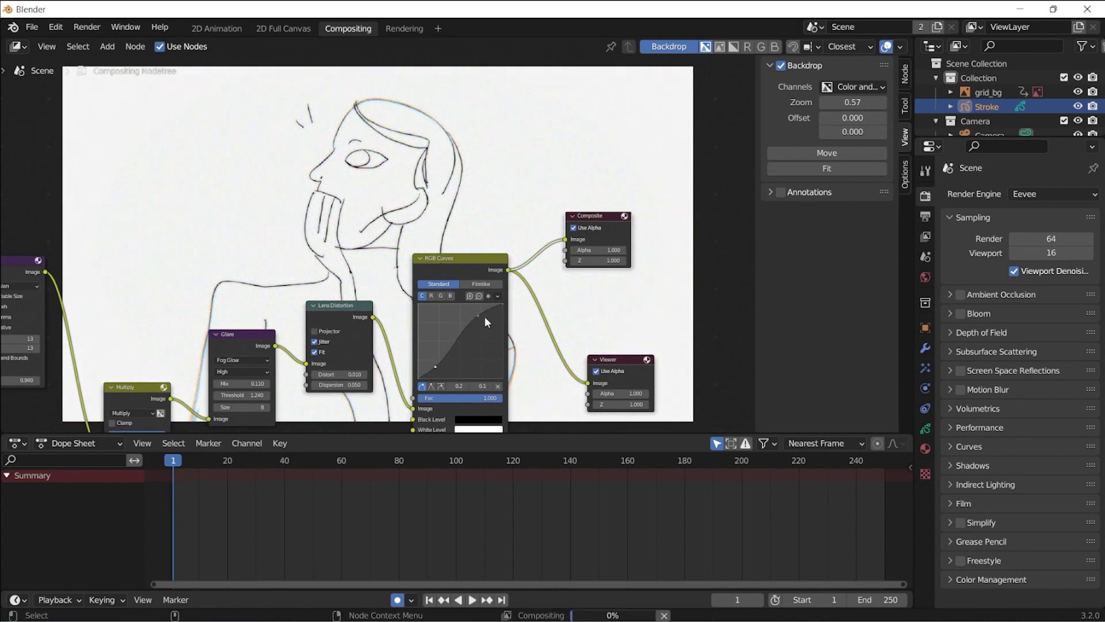
{"action": "left_click_drag", "start_coordinate": [479, 316], "coordinate": [481, 311]}
{"action": "left_click_drag", "start_coordinate": [435, 366], "coordinate": [434, 369]}
{"action": "left_click_drag", "start_coordinate": [481, 311], "coordinate": [467, 320]}
Raise the middle of the green channel's curve in RGB Curves
{"action": "left_click", "coordinate": [441, 295]}
{"action": "scroll", "coordinate": [471, 320], "scroll_direction": "down", "scroll_amount": 7}
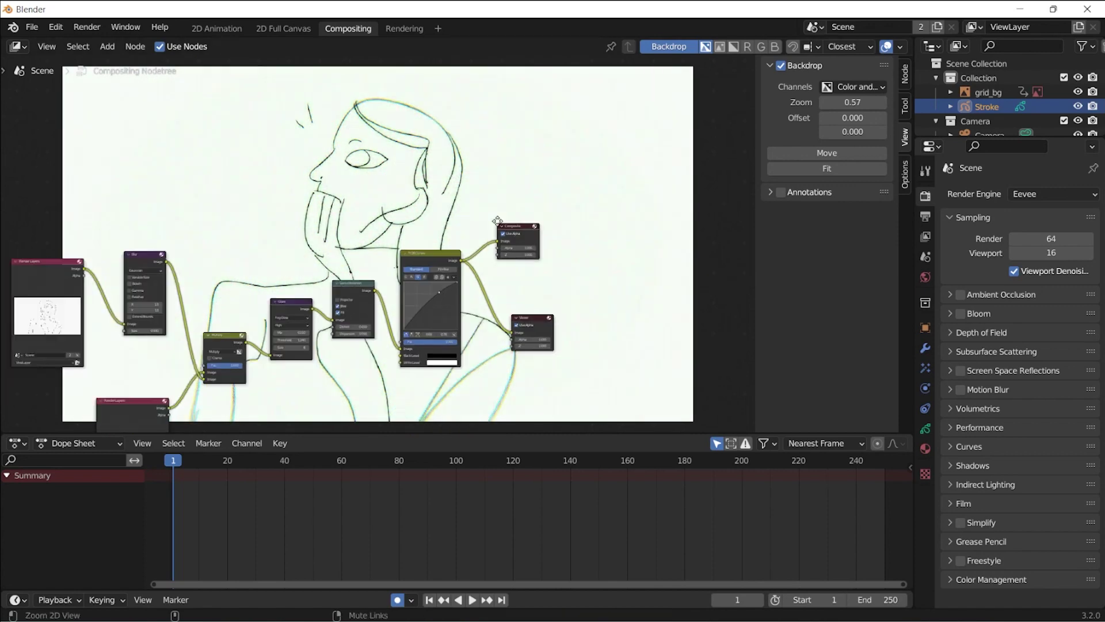
{"action": "middle_click_drag", "start_coordinate": [471, 319], "coordinate": [440, 348]}
Set the backdrop offset to 28 horizontally and 15 vertically, and render the image
{"action": "left_click", "coordinate": [852, 152]}
{"action": "left_click", "coordinate": [851, 133]}
{"action": "key", "text": "F12"}
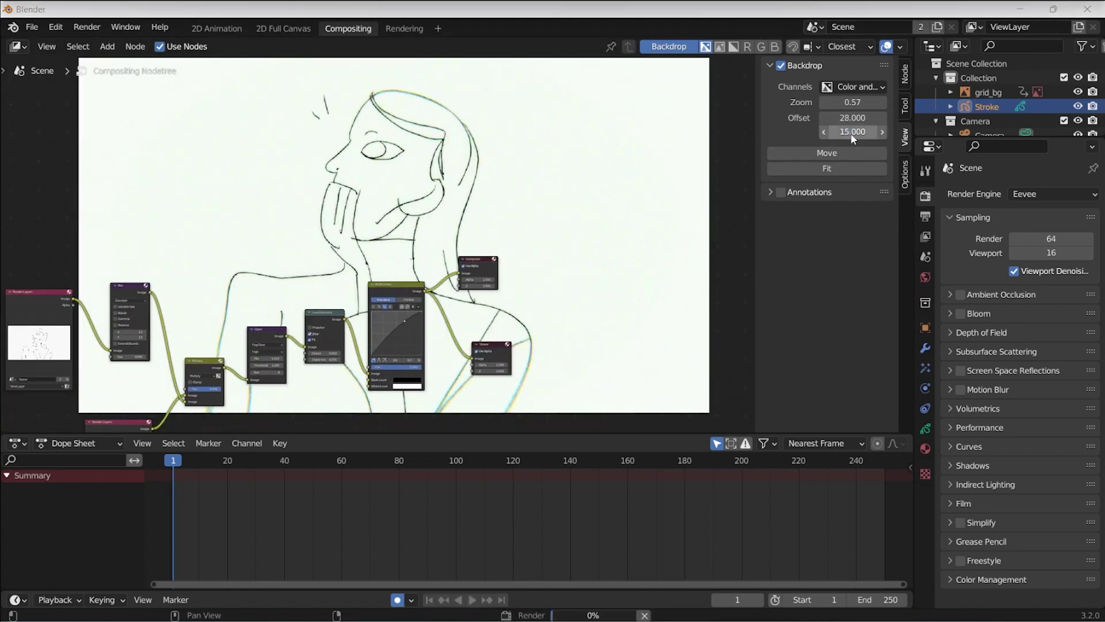